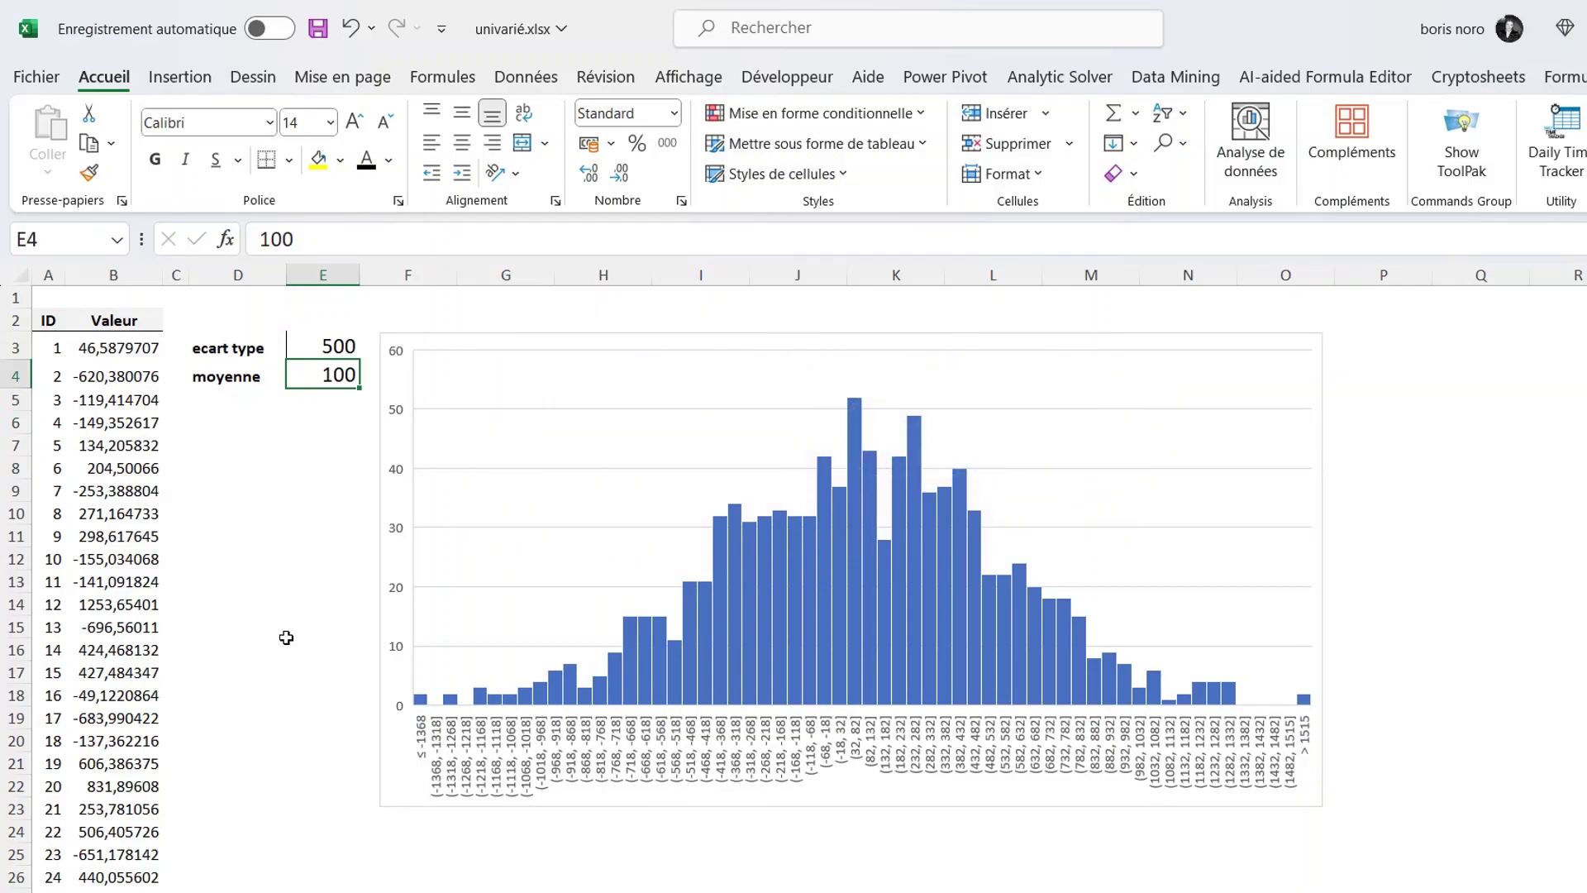
Move the selection back up to the ecart type value on the Analyse univariée sheet
key(Up)
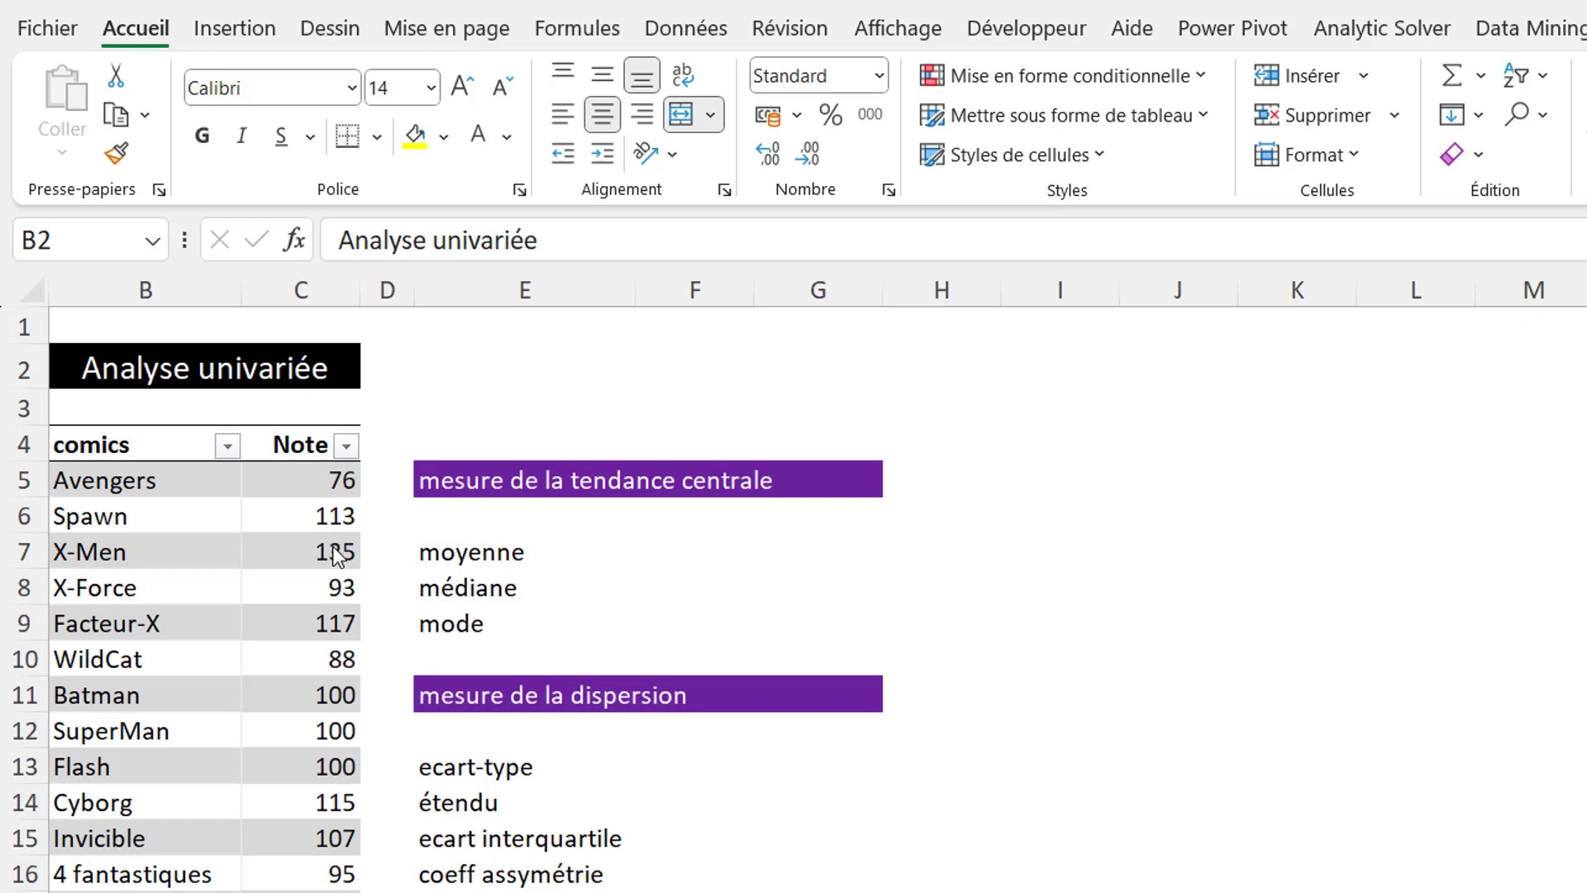
Select the Note values and insert a Histogramme statistical chart of them
click(293, 431)
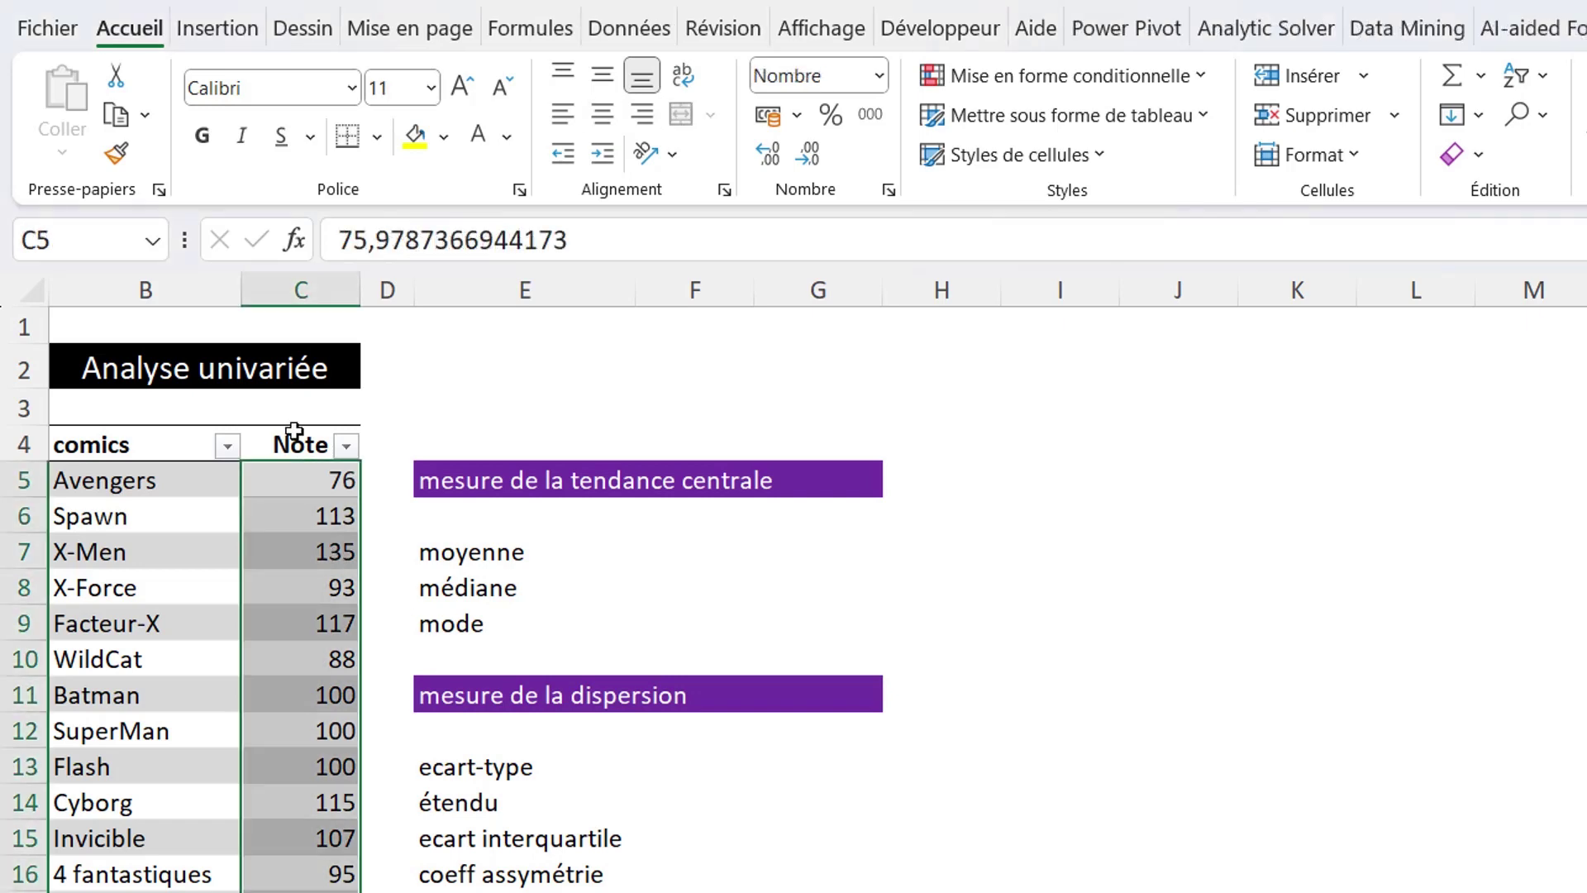
click(222, 30)
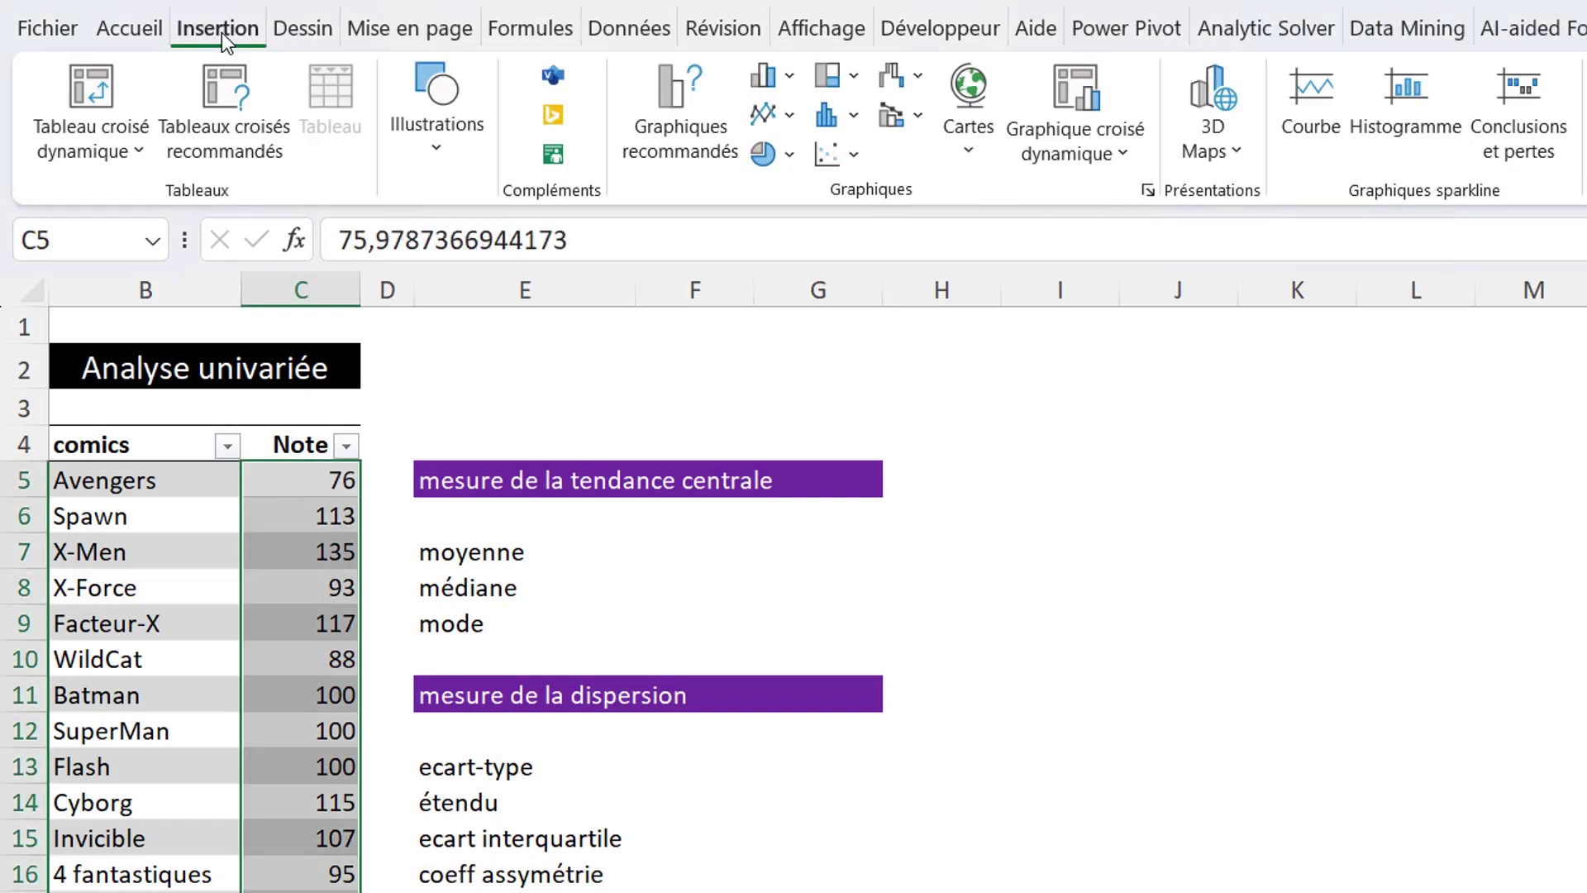
click(852, 116)
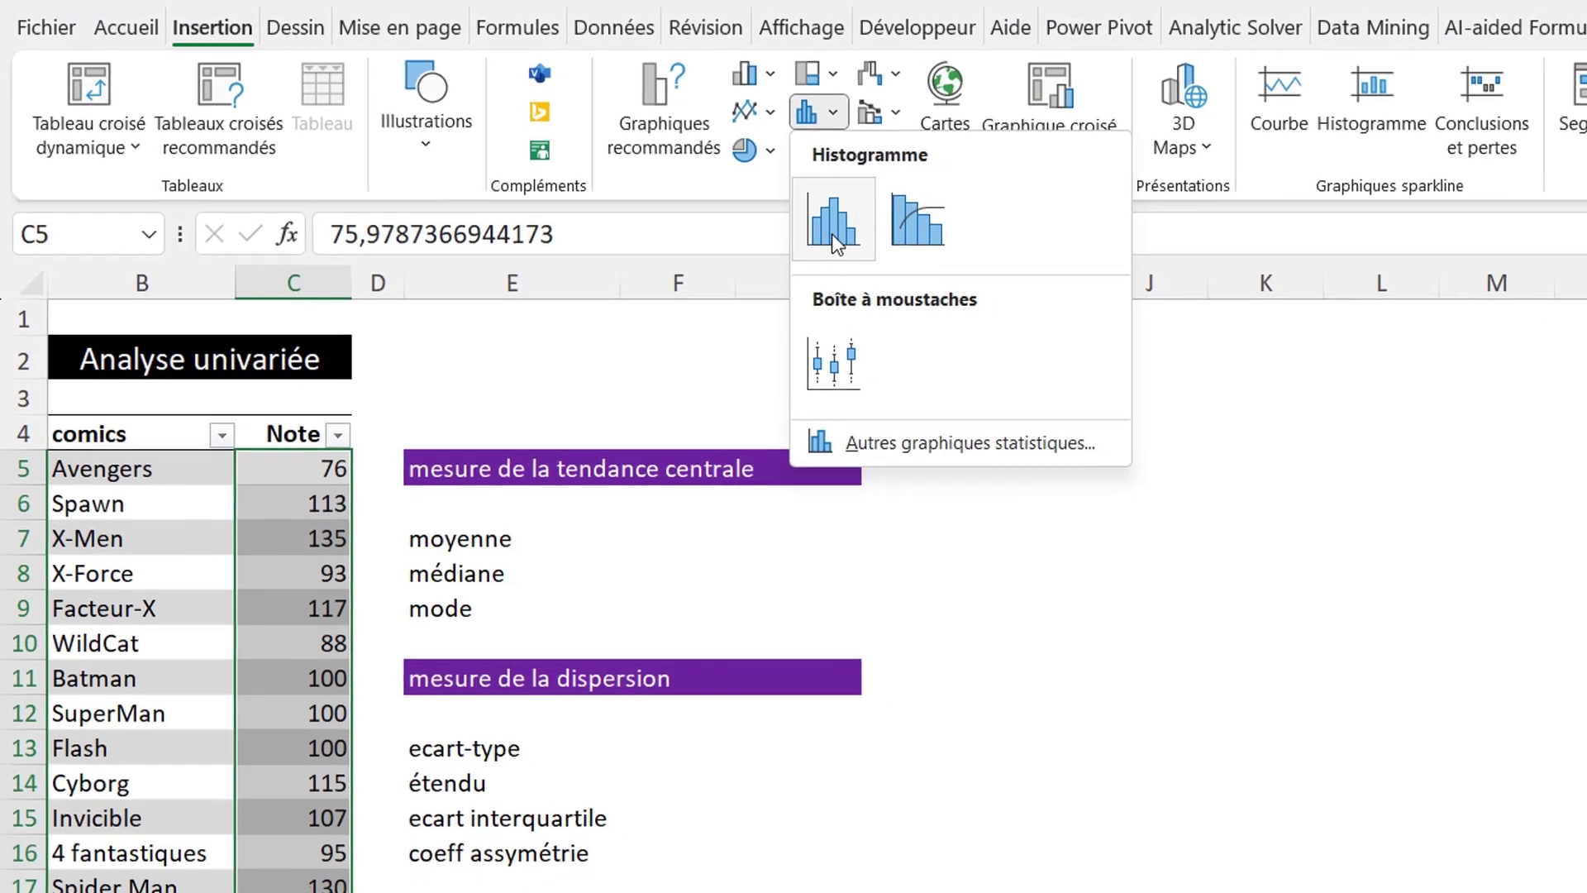
click(851, 228)
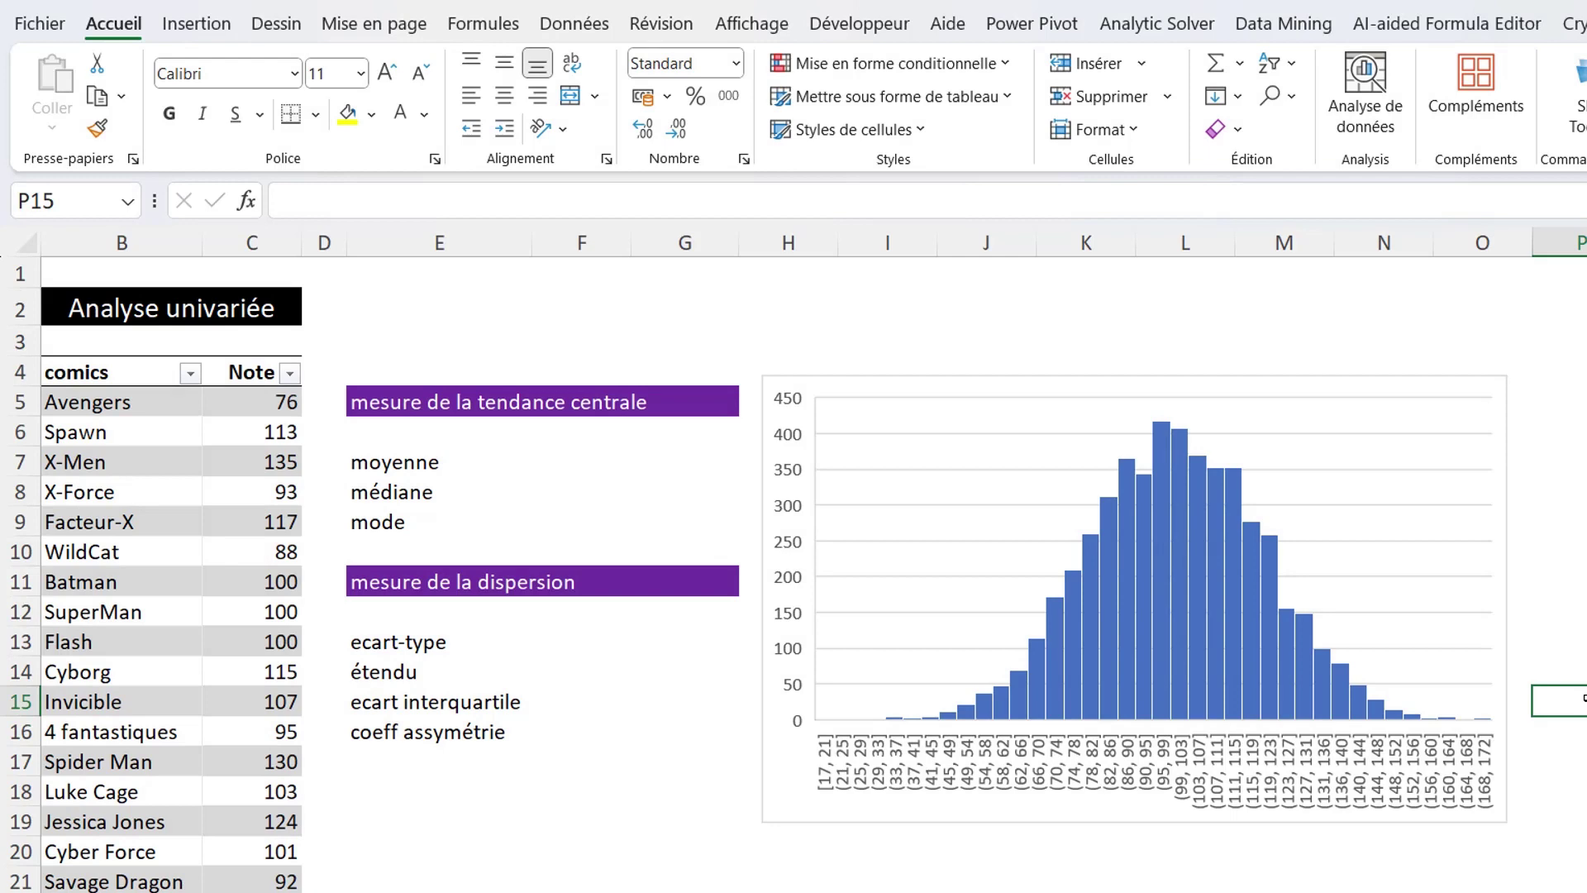
Enter =MOYENNE over the Note column beside moyenne, giving a mean of 99,91
click(578, 462)
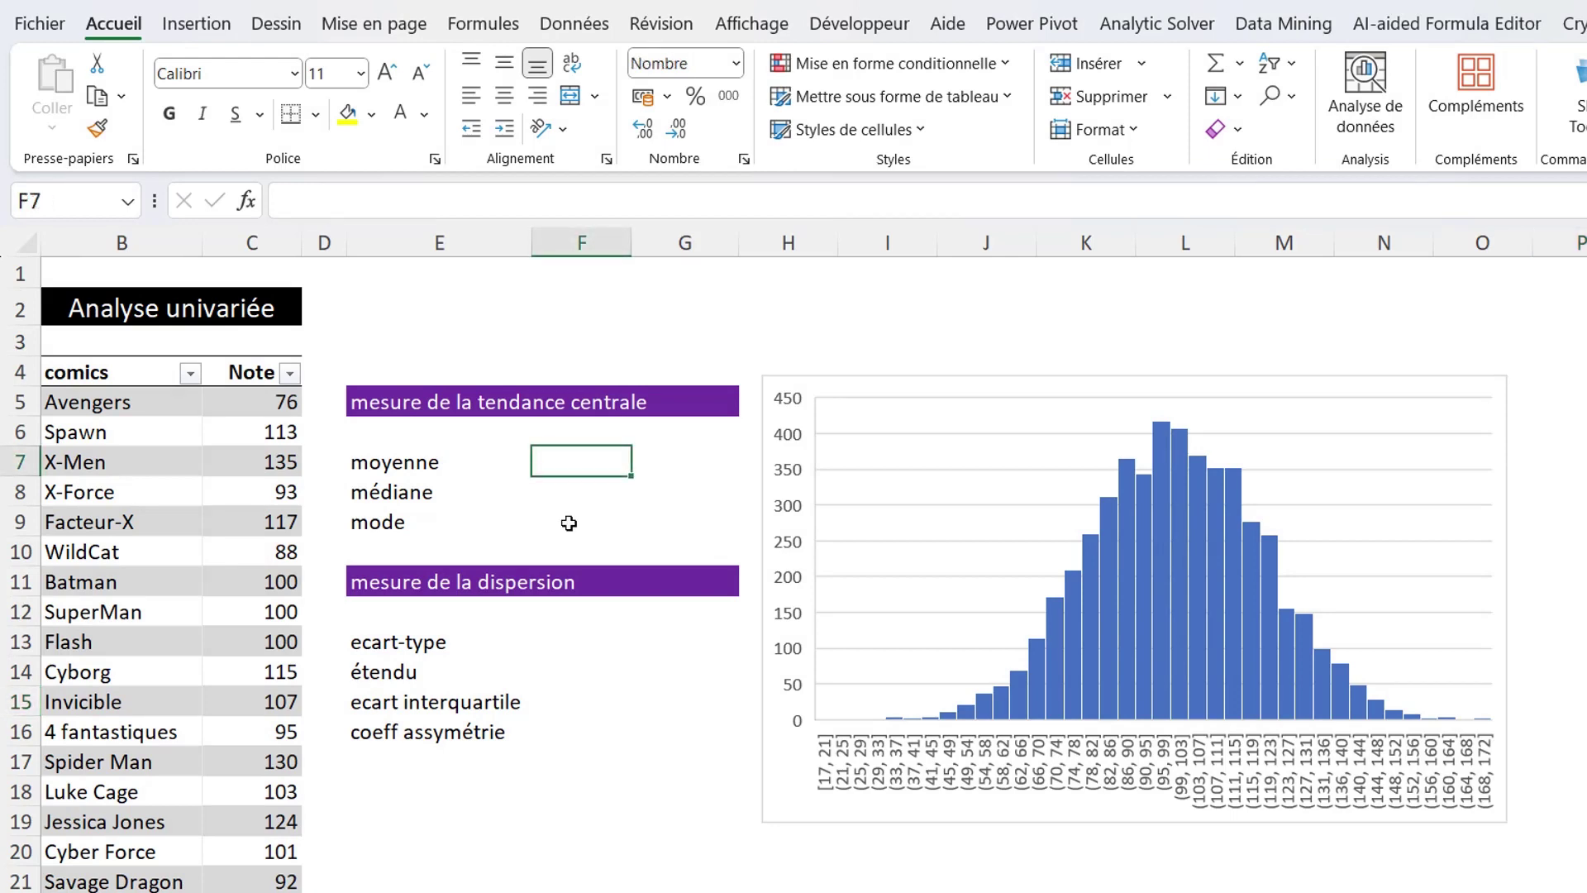
text(=MOYENNE()
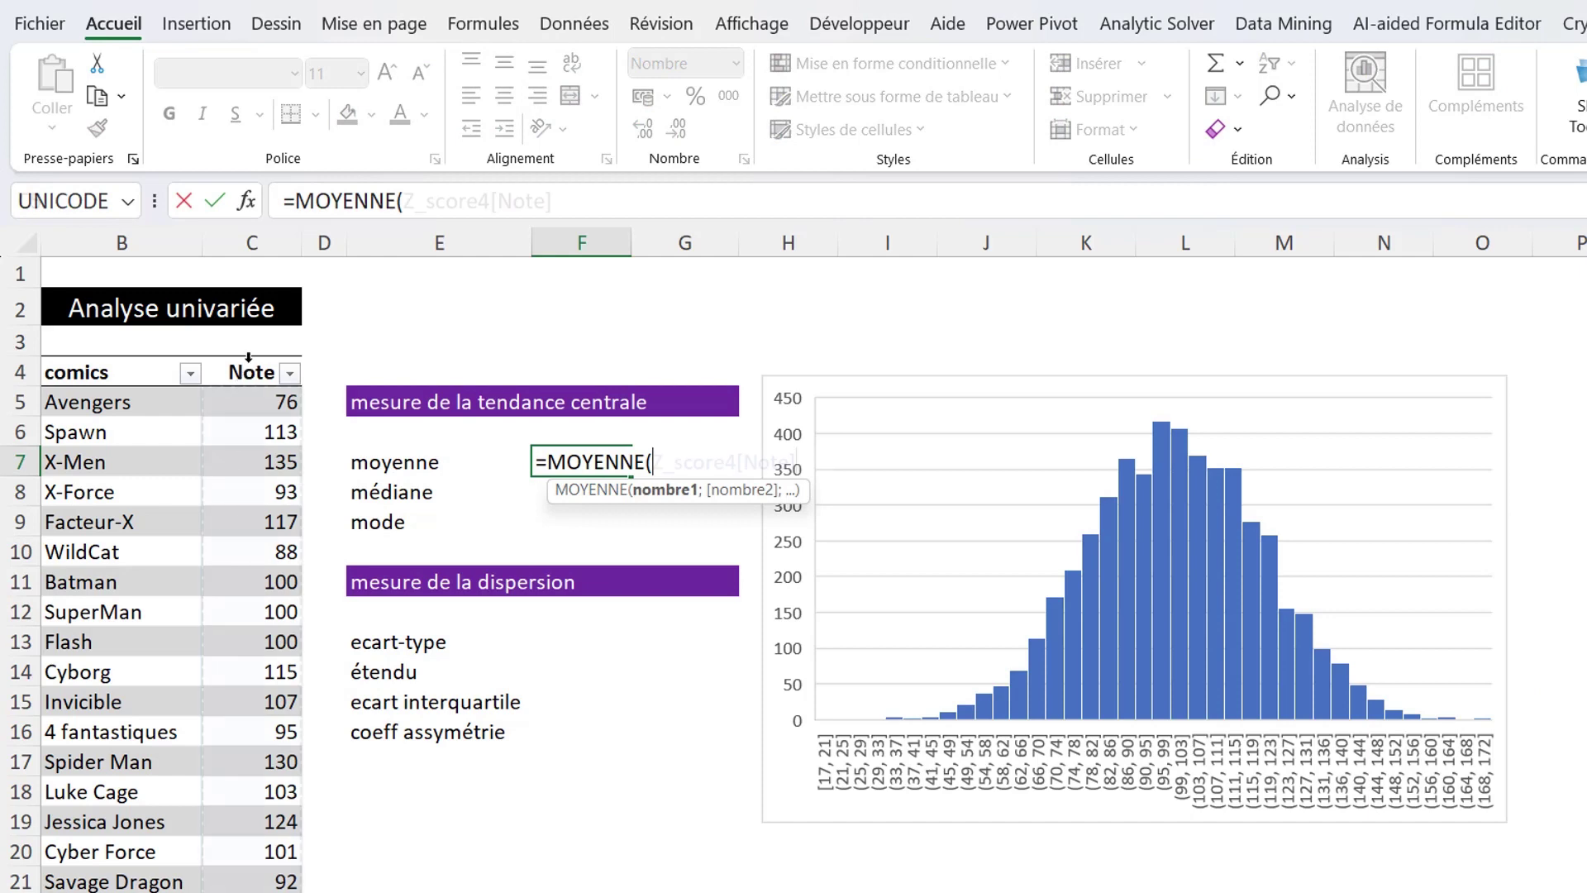
click(248, 358)
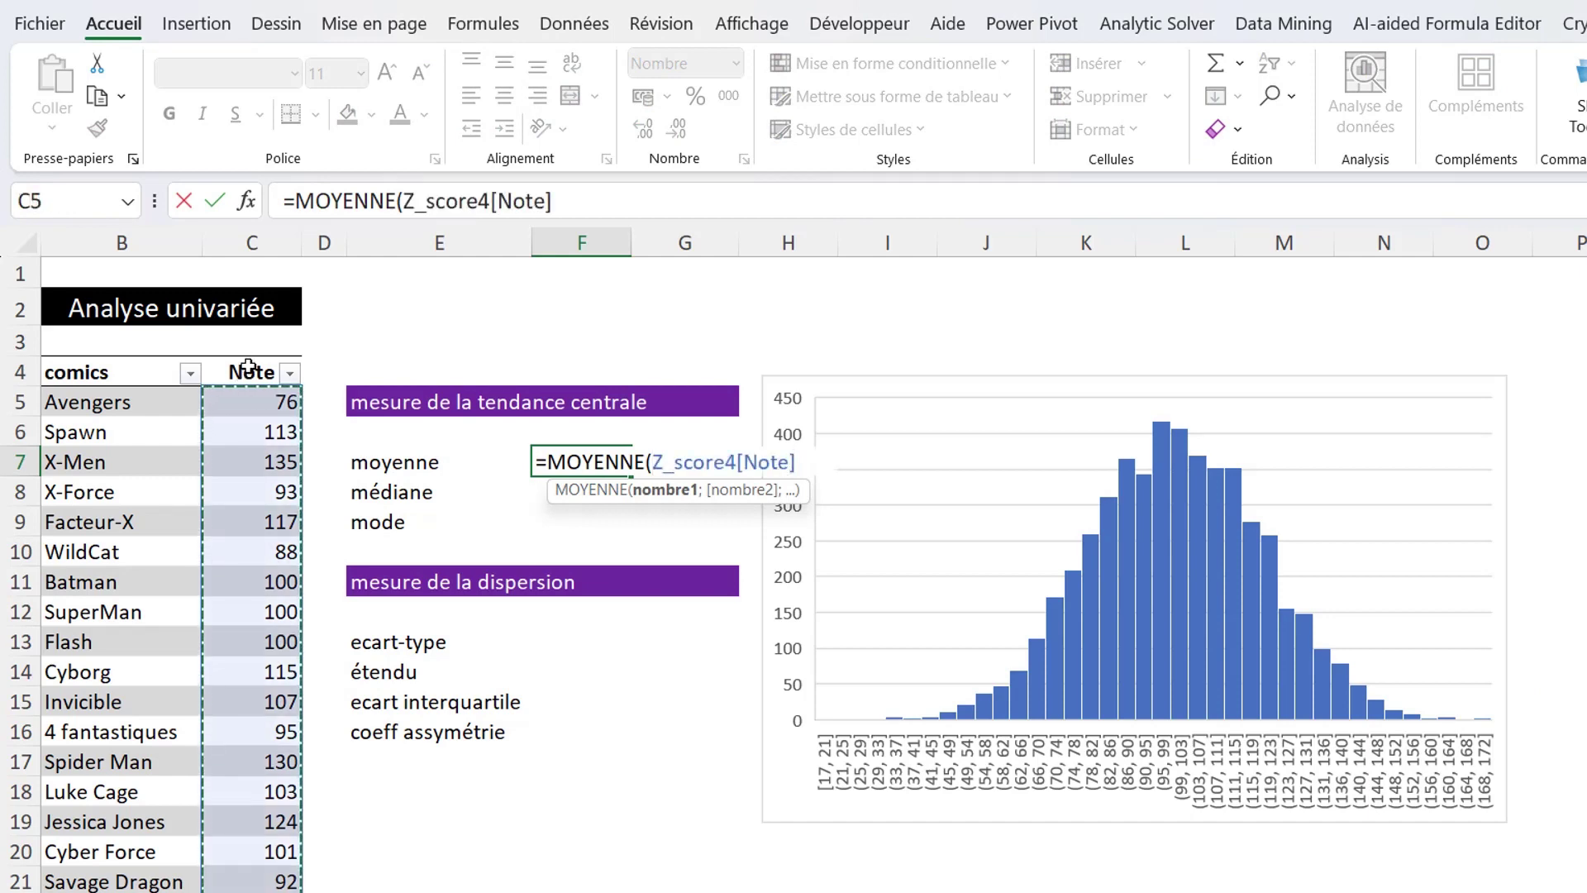
key(Return)
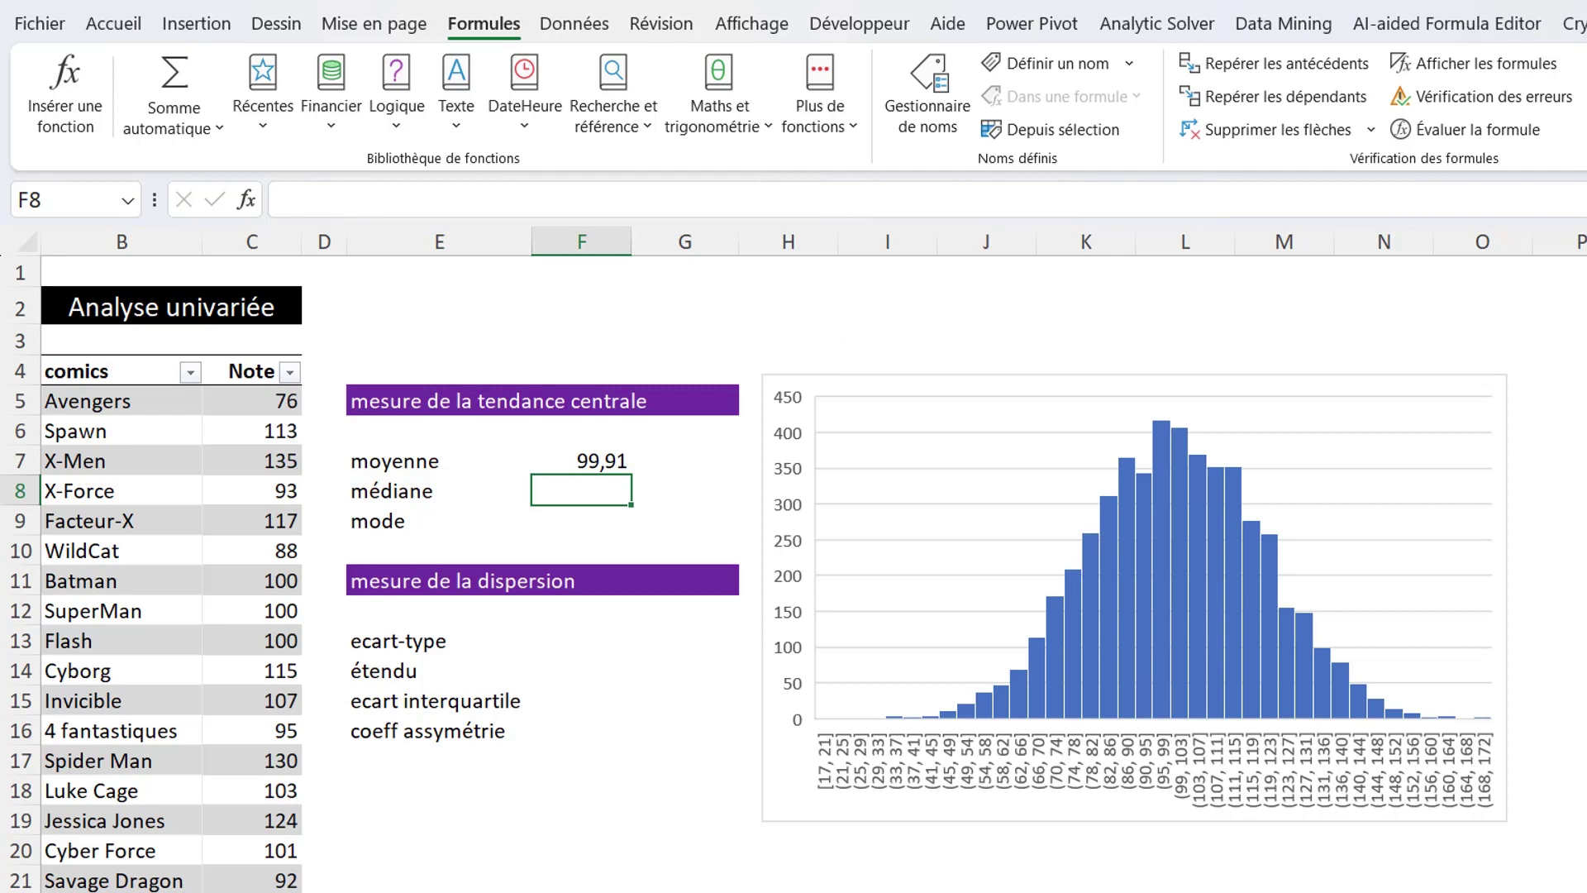
Enter a MEDIANE formula over the Note column beside médiane, returning 99,74
text(=medi)
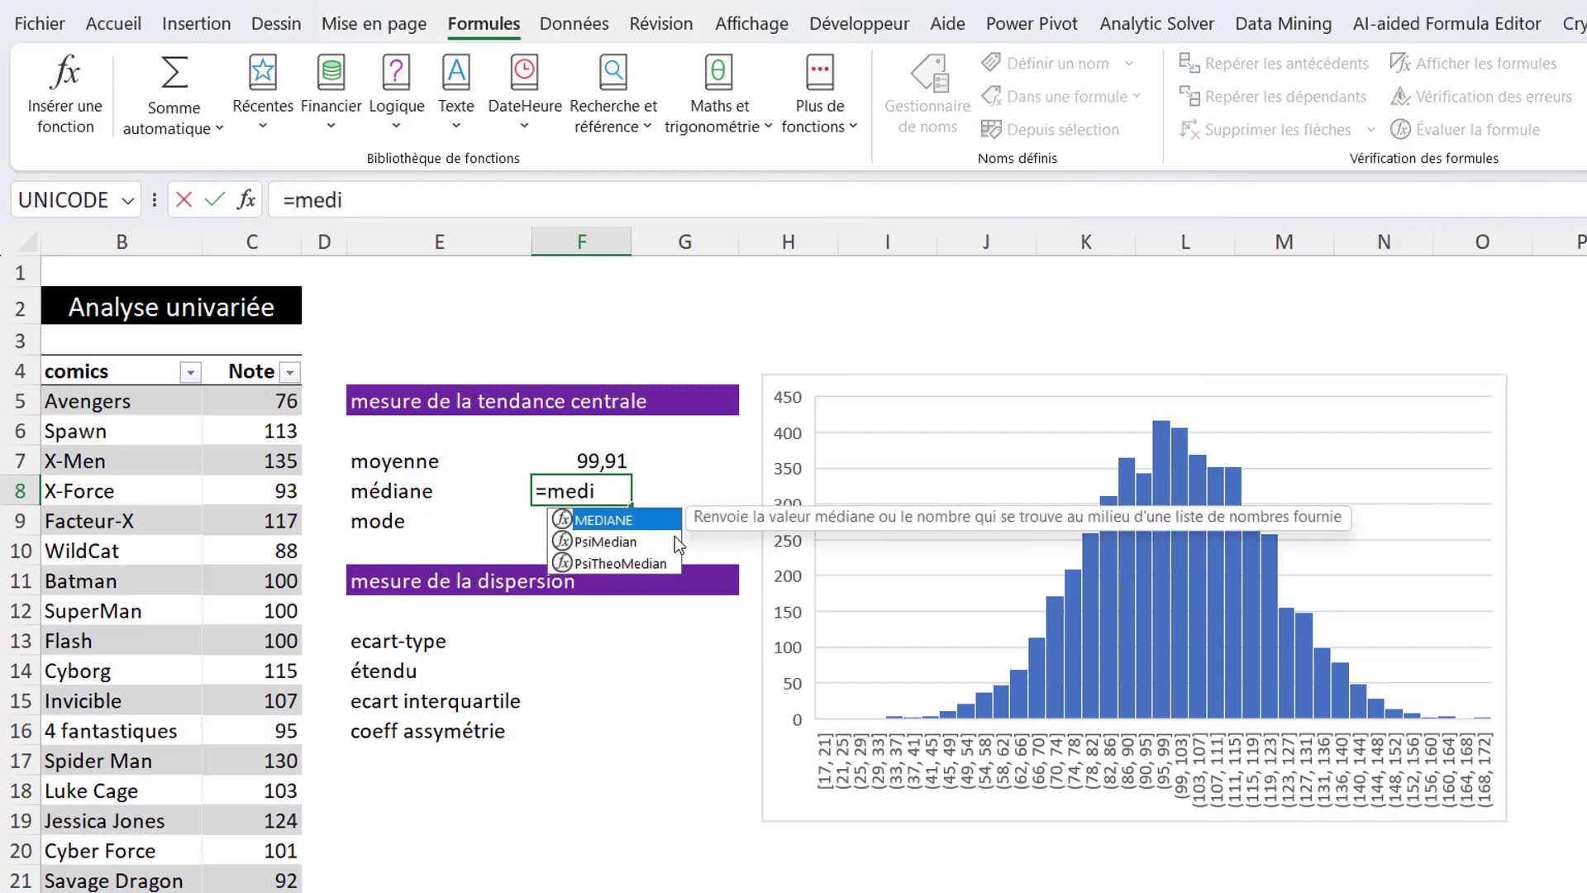
key(Tab)
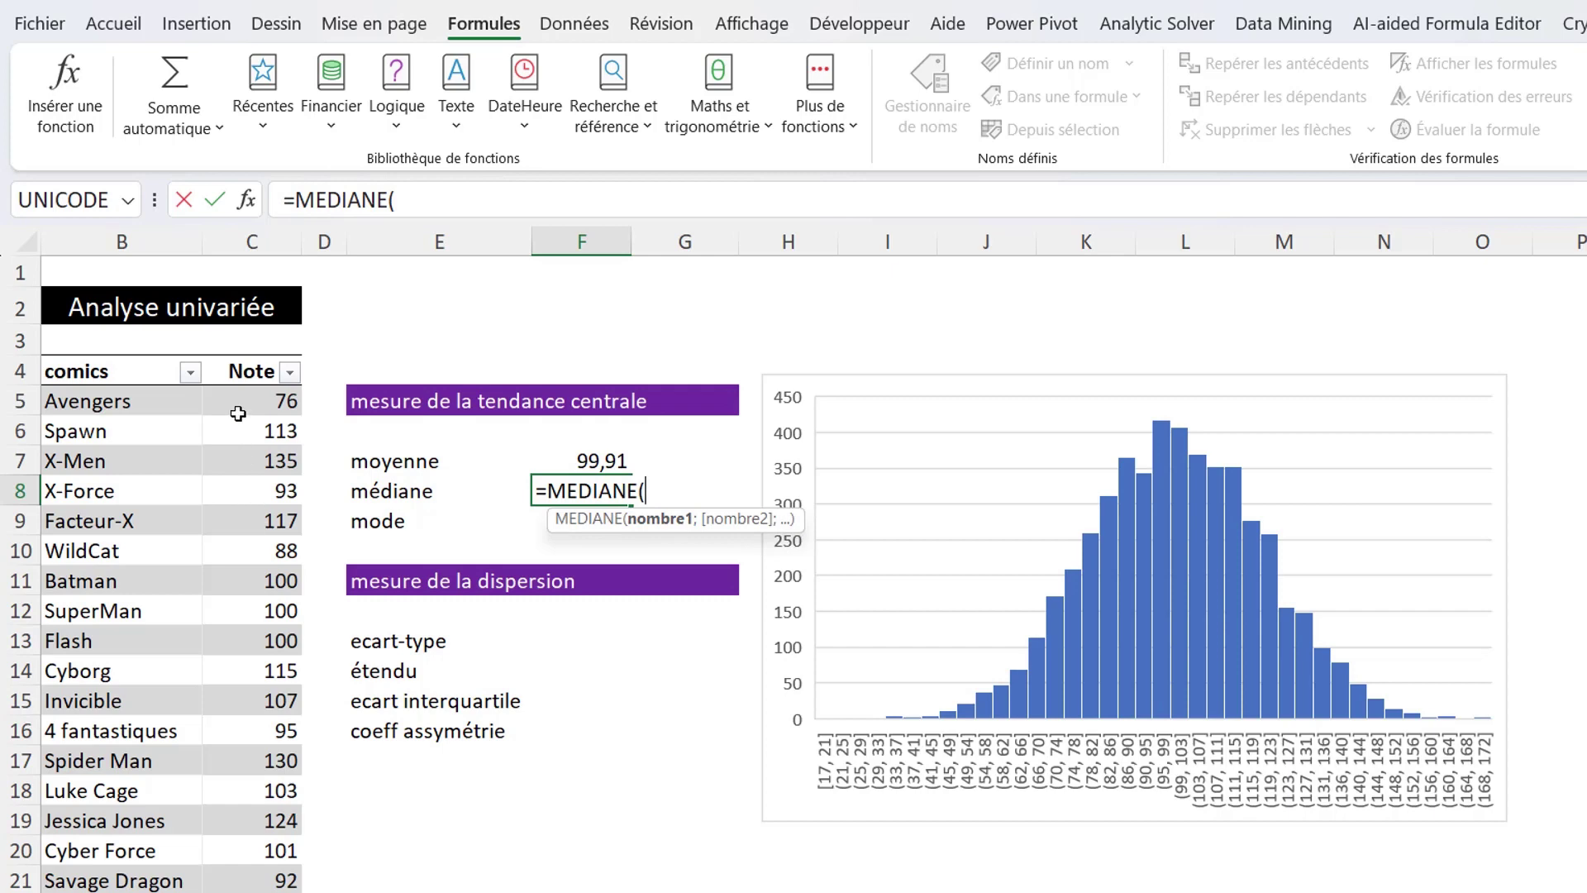
click(243, 360)
key(Return)
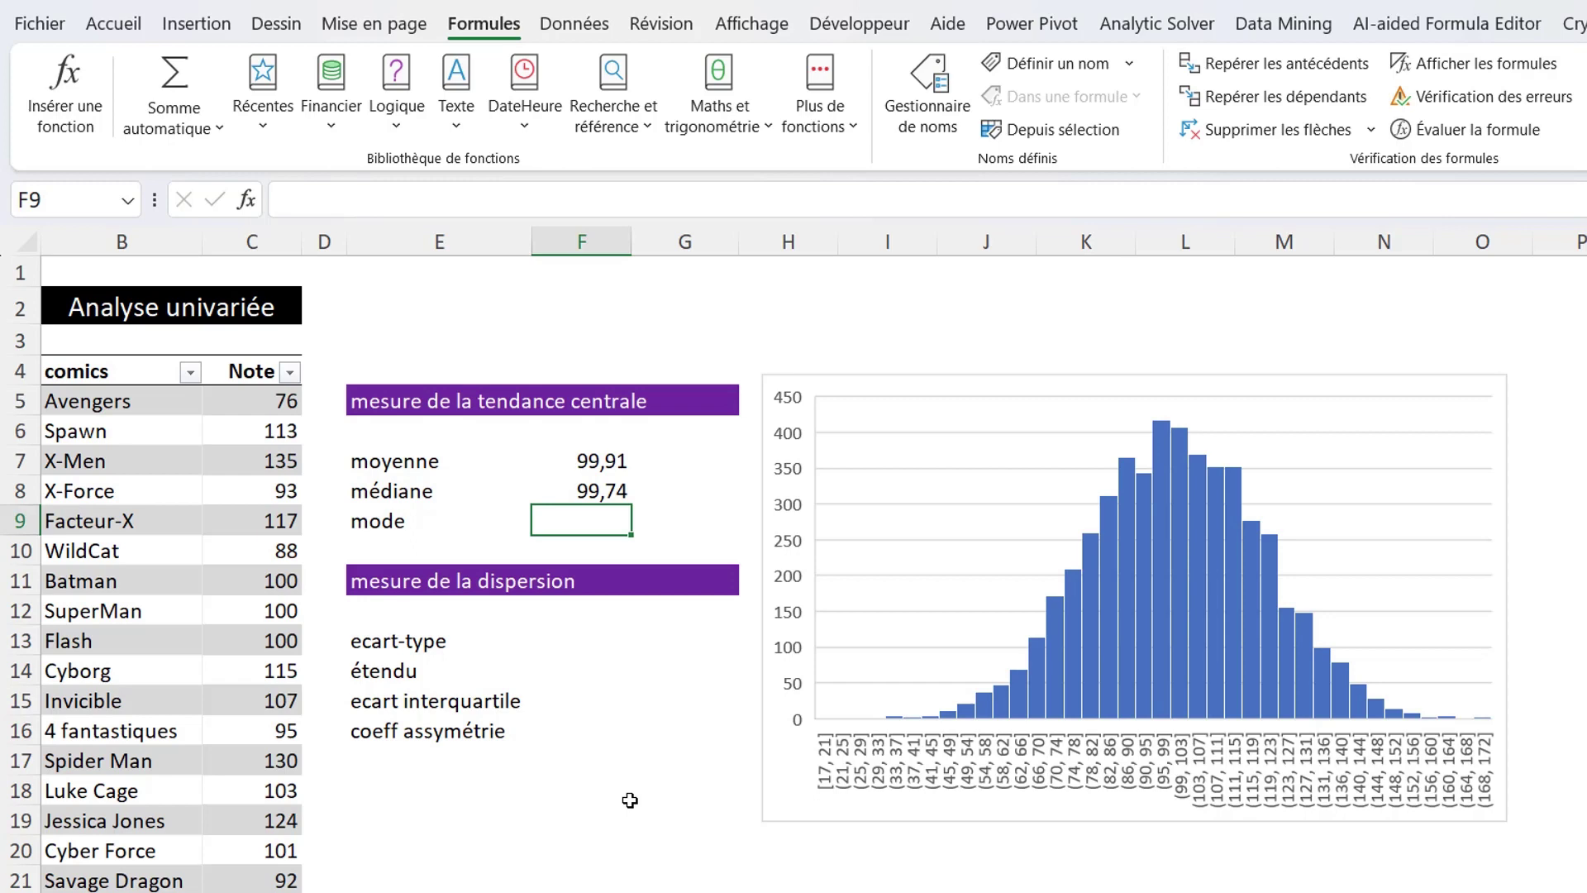
Overwrite the Avengers and Spawn notes with 999 outliers, then inspect the mean's MOYENNE formula
click(266, 394)
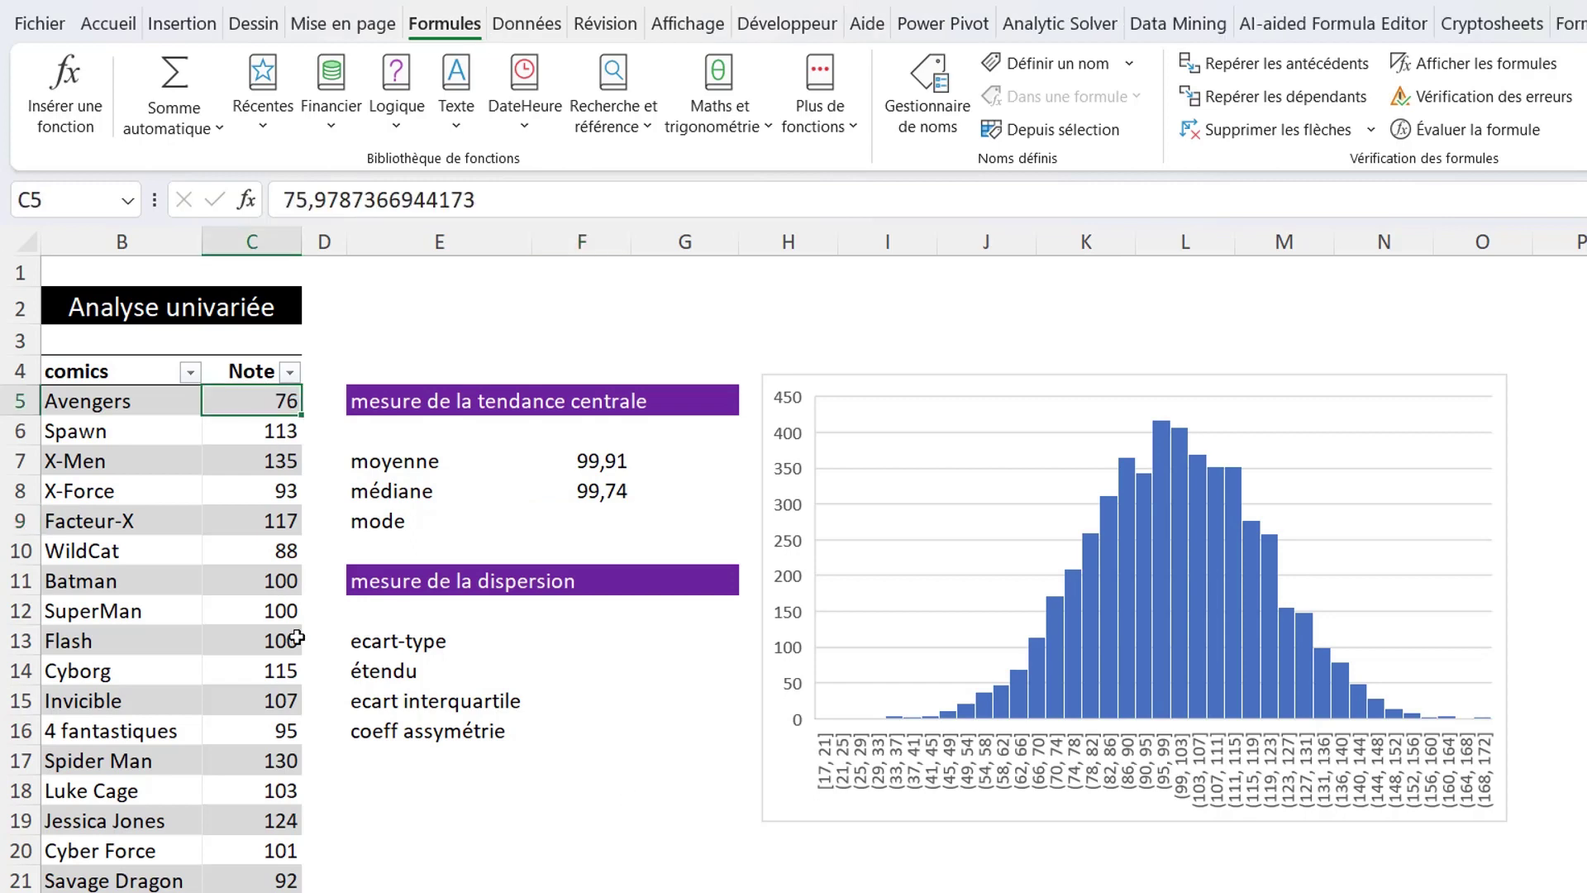
text(999)
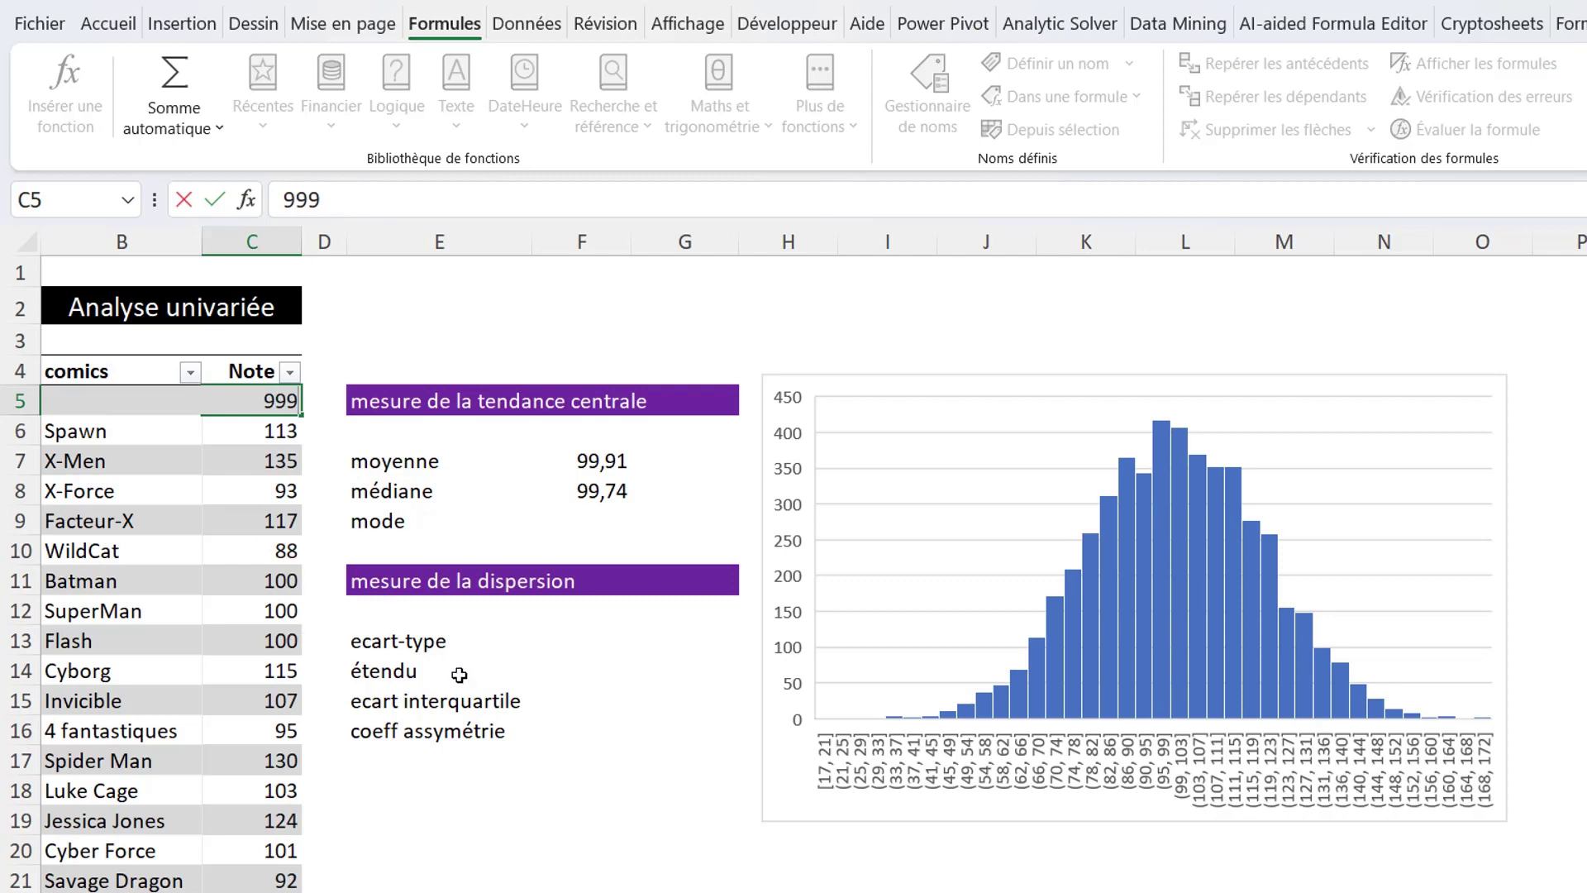
click(526, 781)
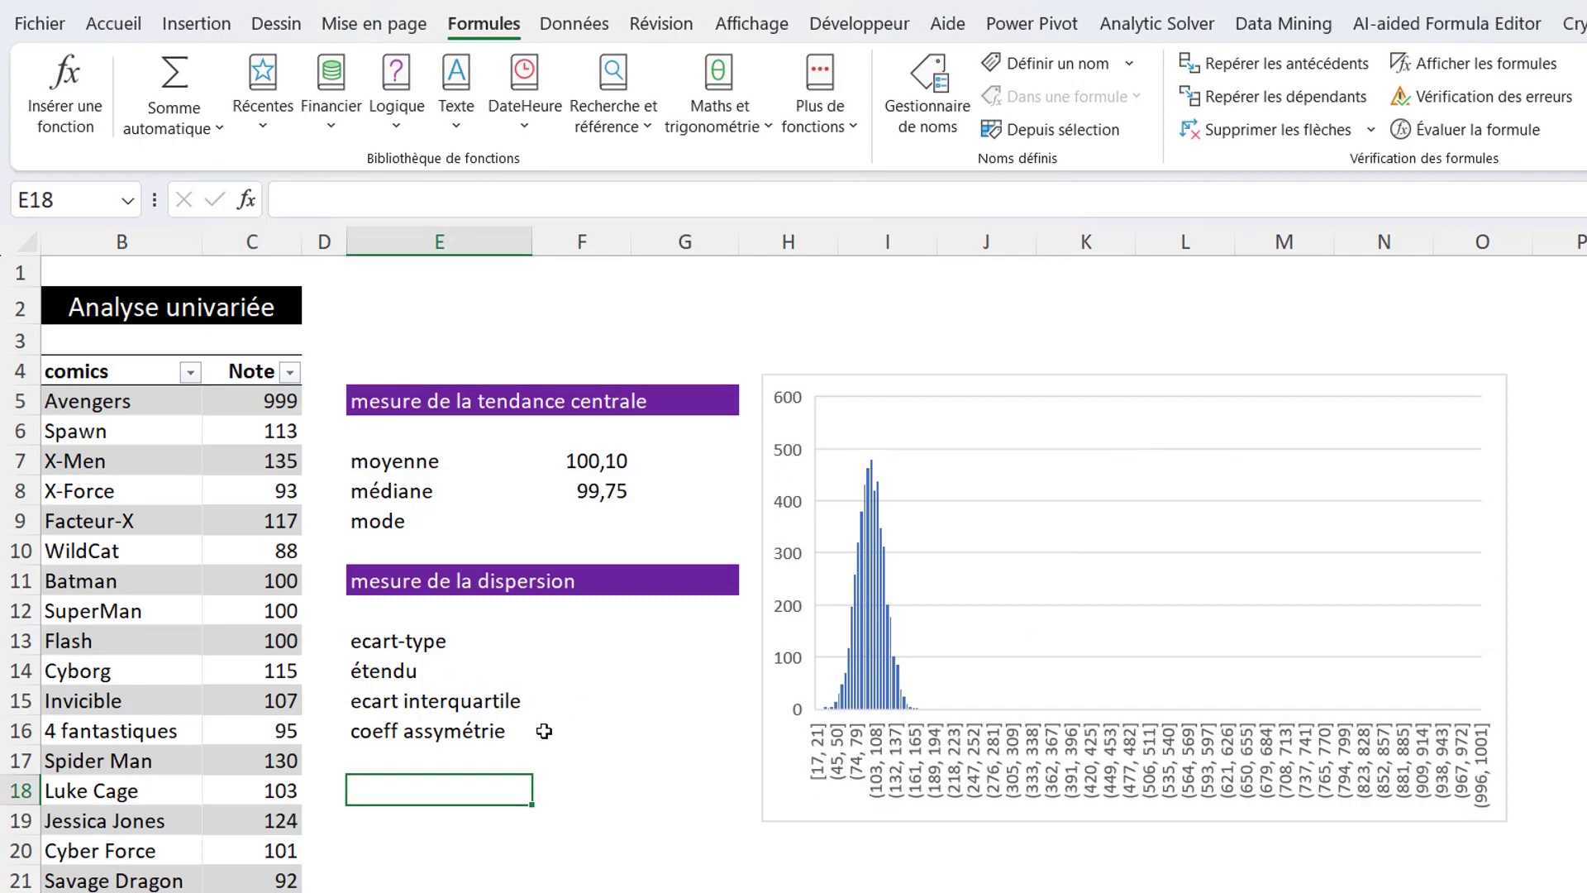
click(233, 438)
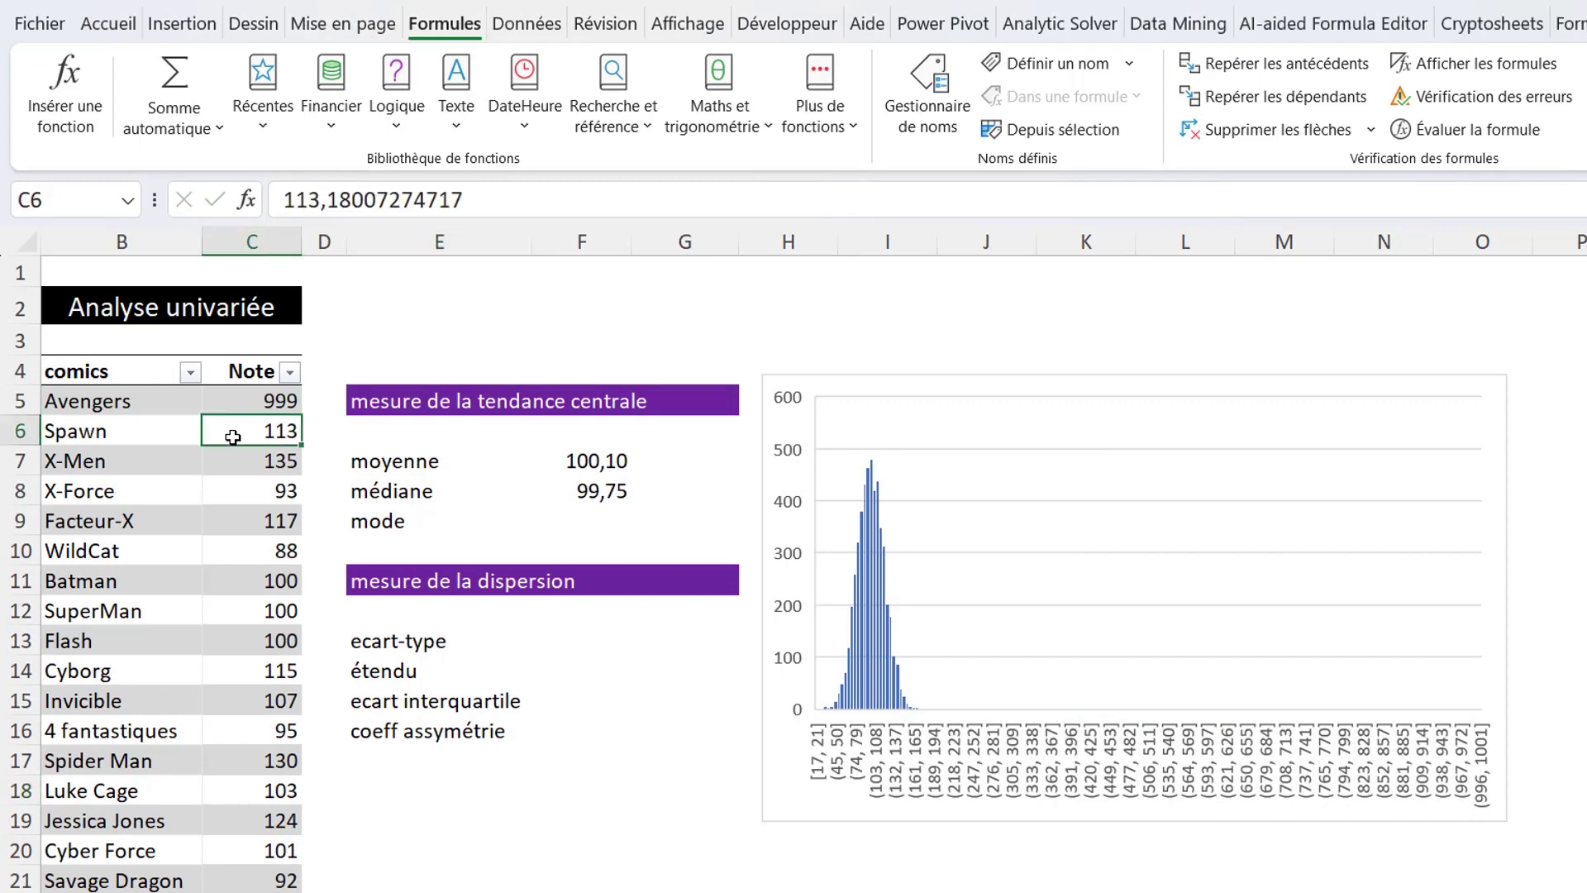
text(999)
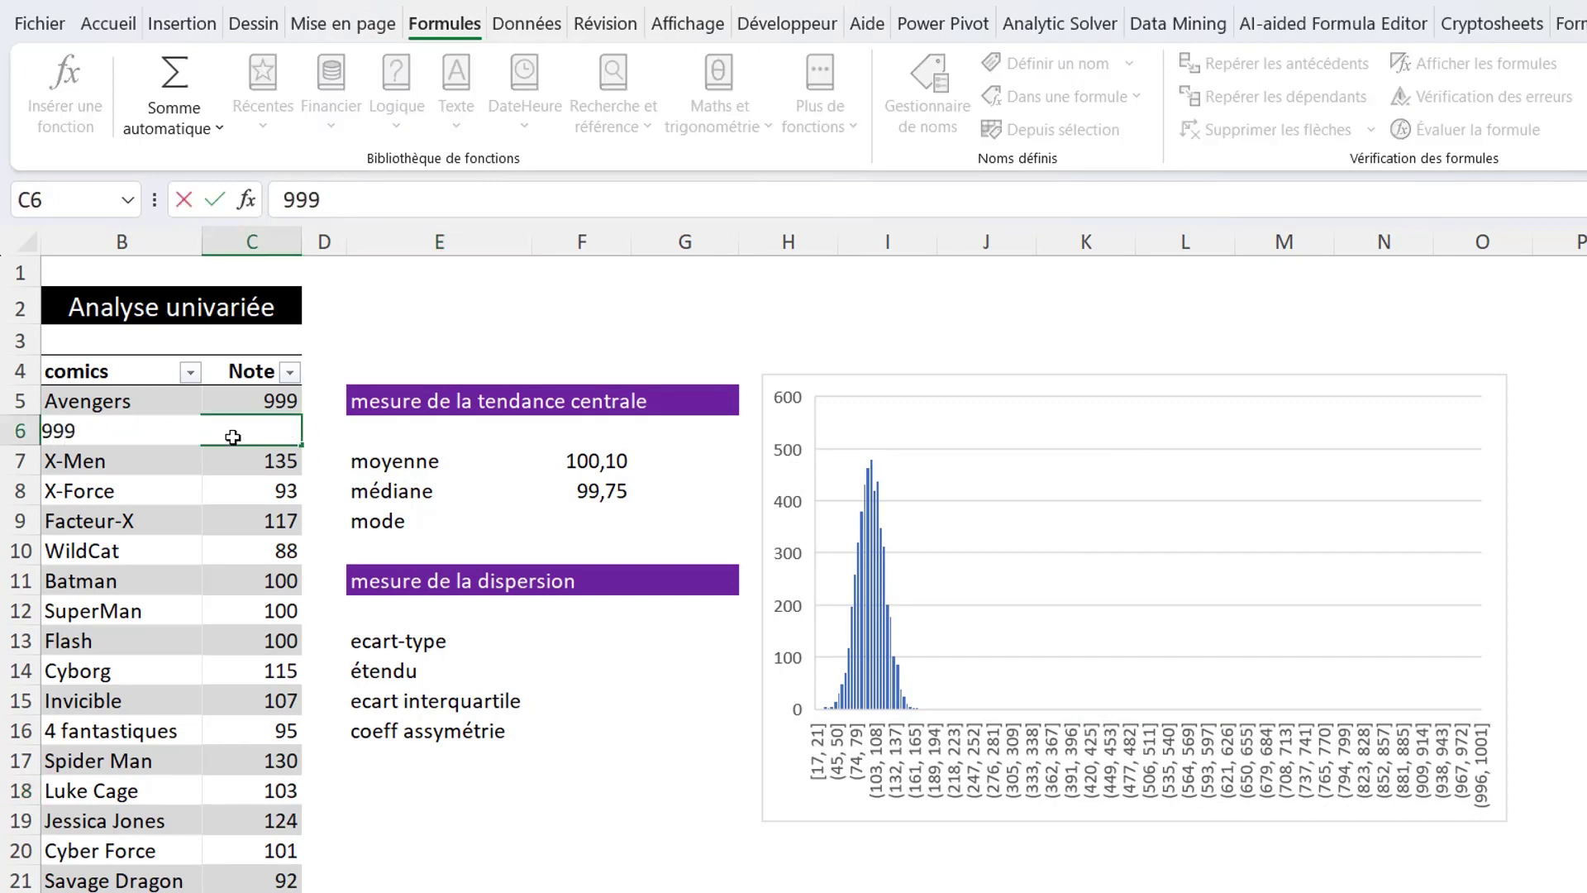
key(Return)
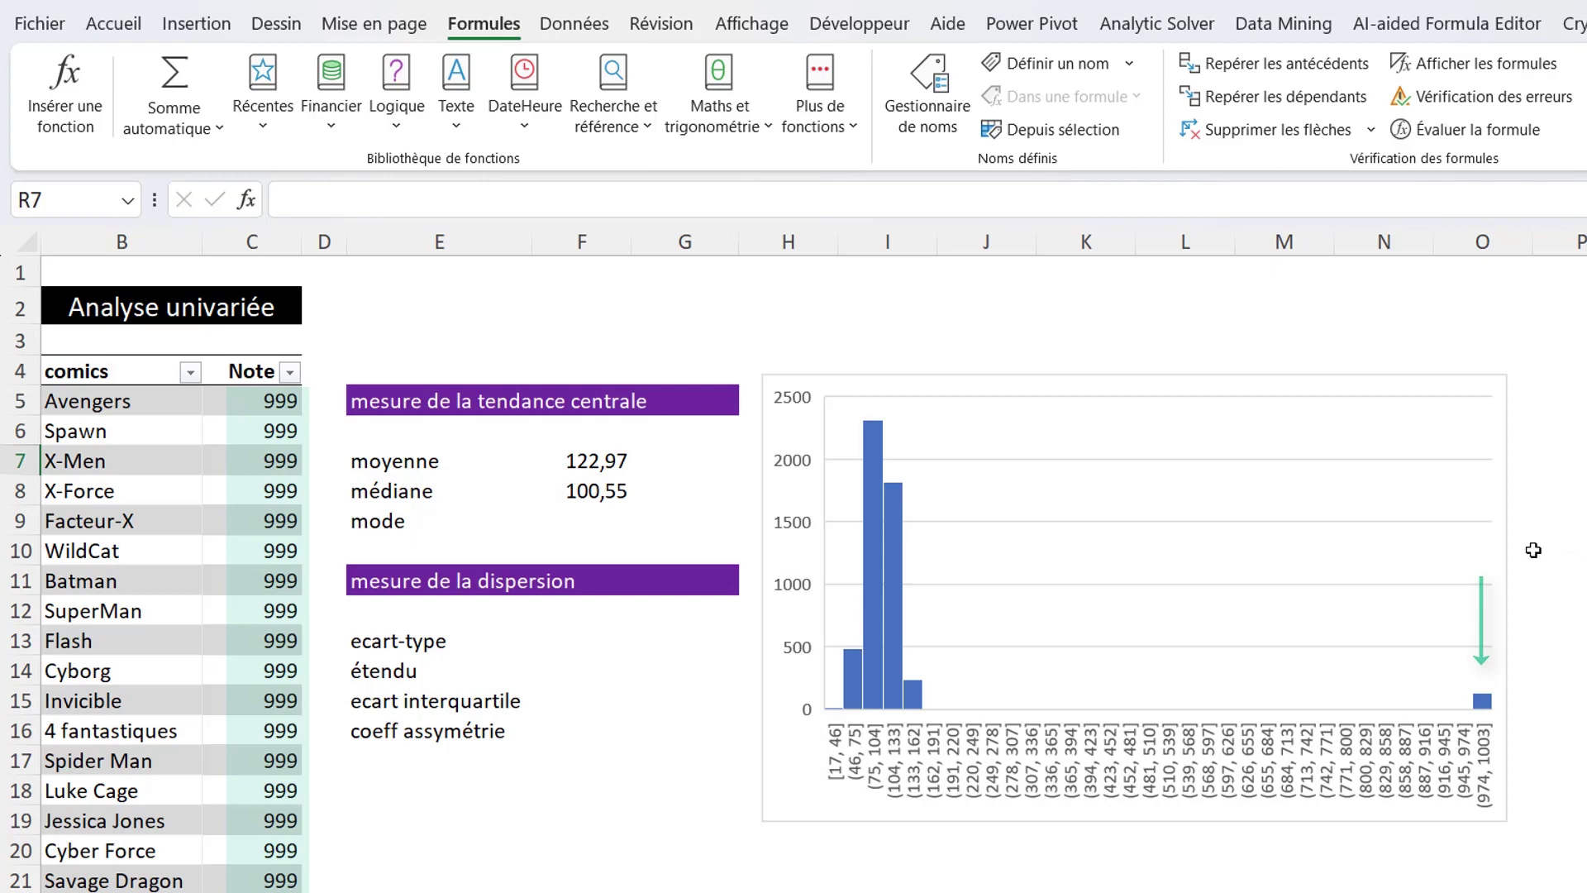
mouse_move(1483, 708)
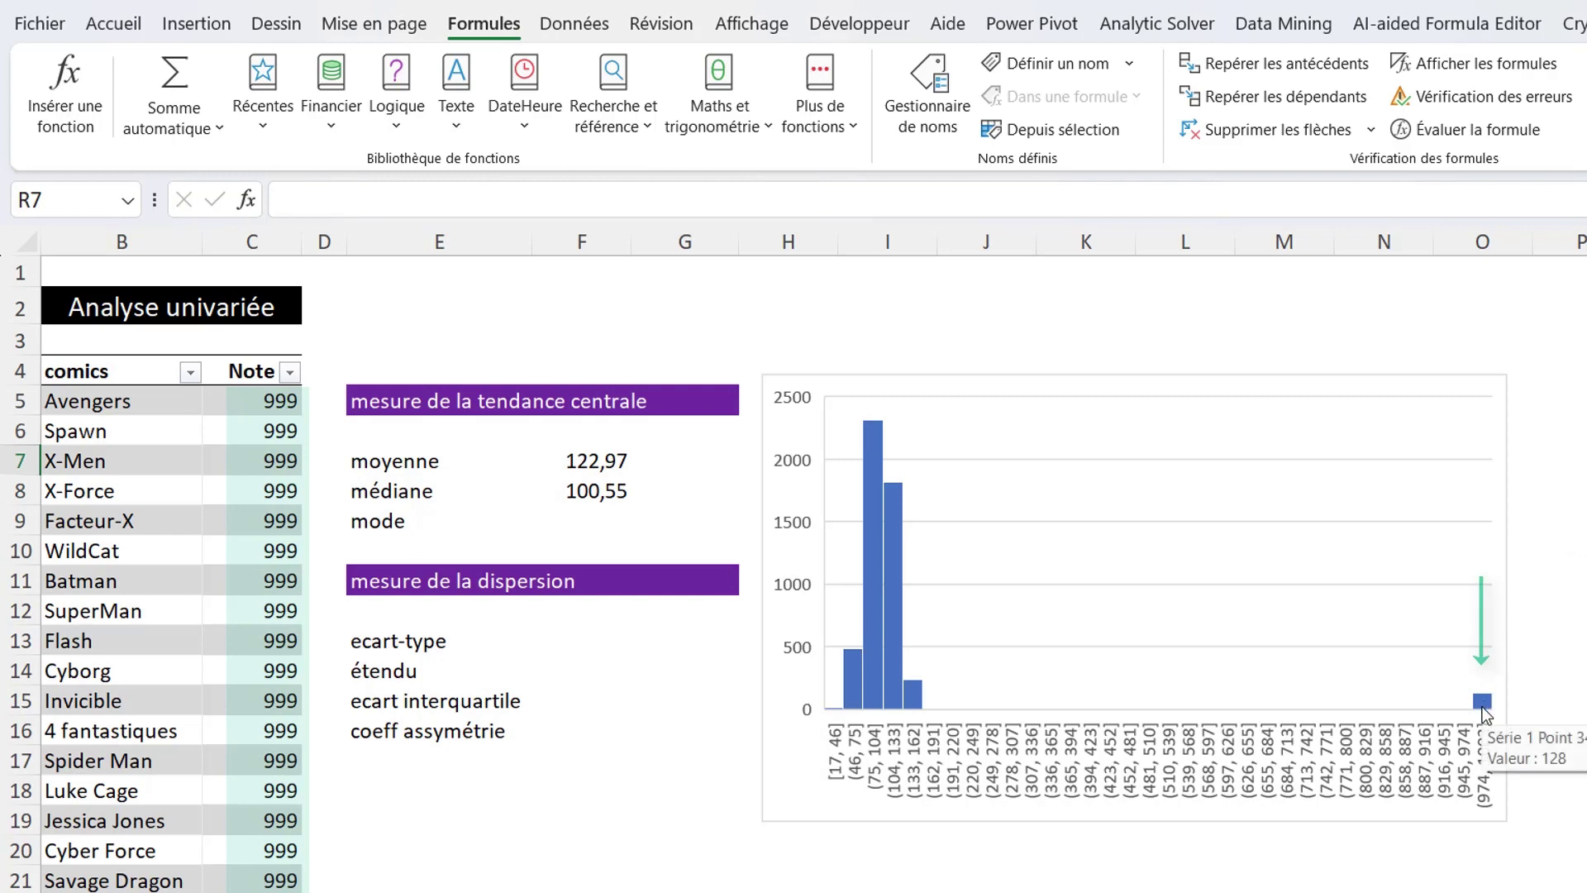
click(569, 462)
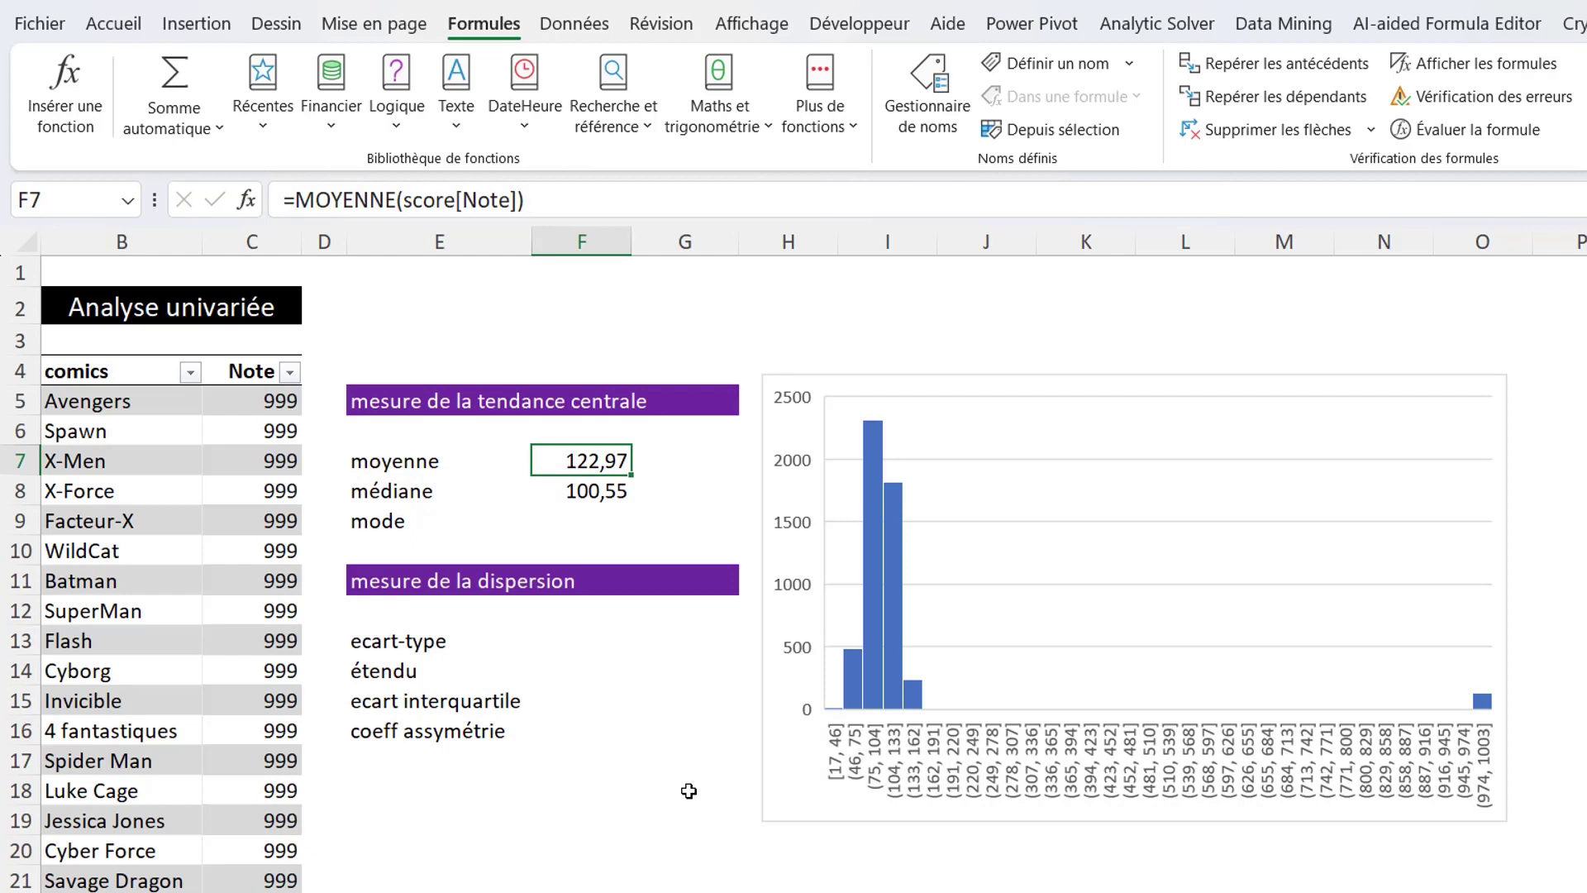
Undo the 999 edits, then add MODE.SIMPLE over the Note column beside mode, giving 100
key(ctrl+z)
click(654, 331)
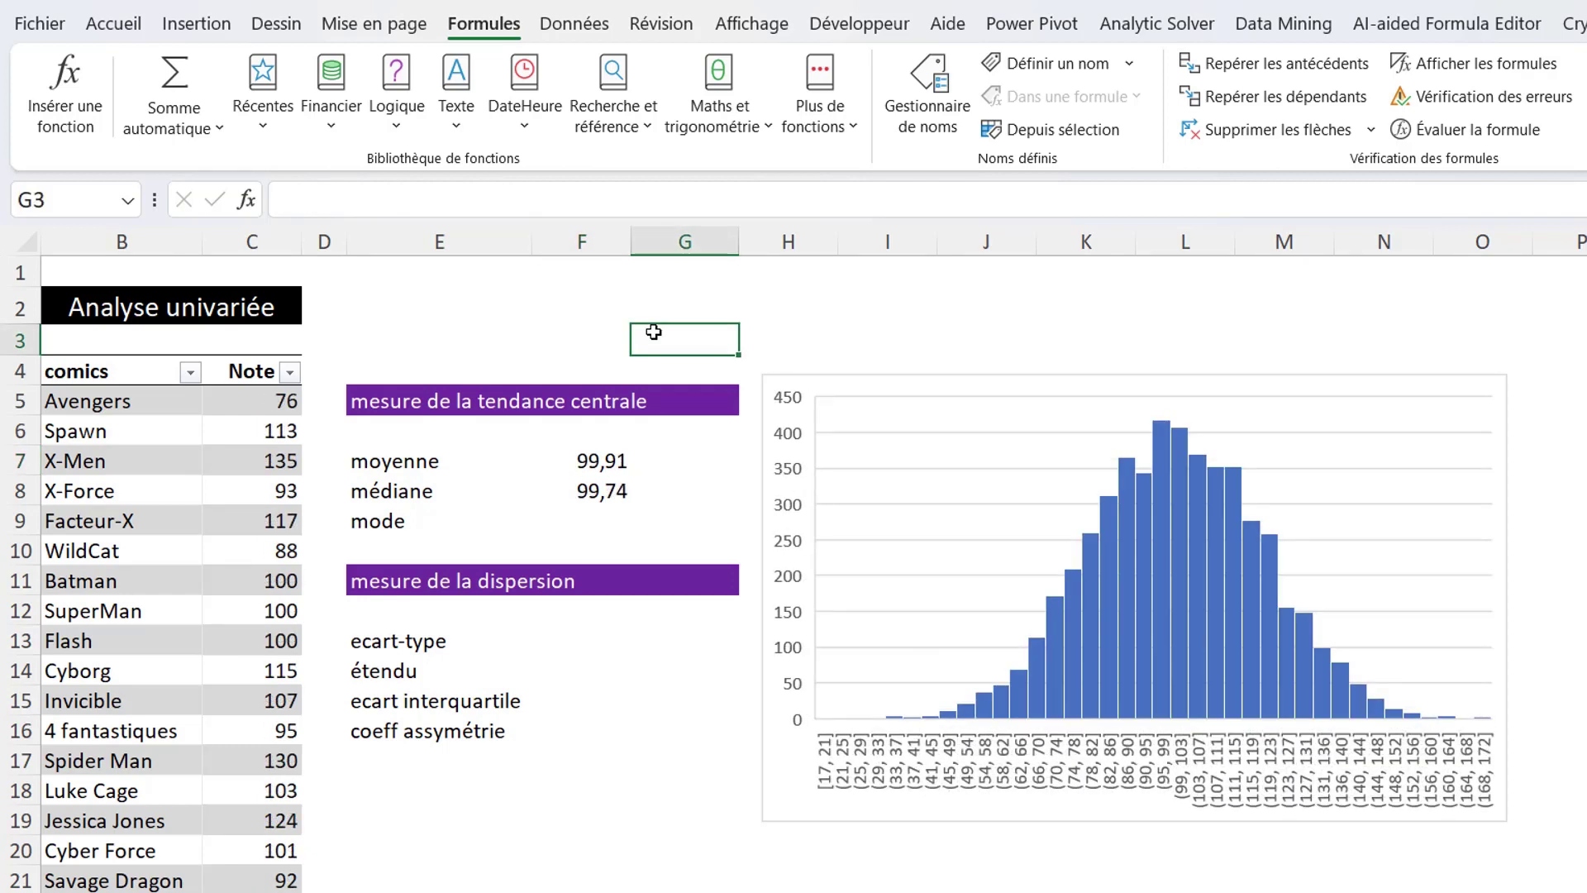
click(600, 514)
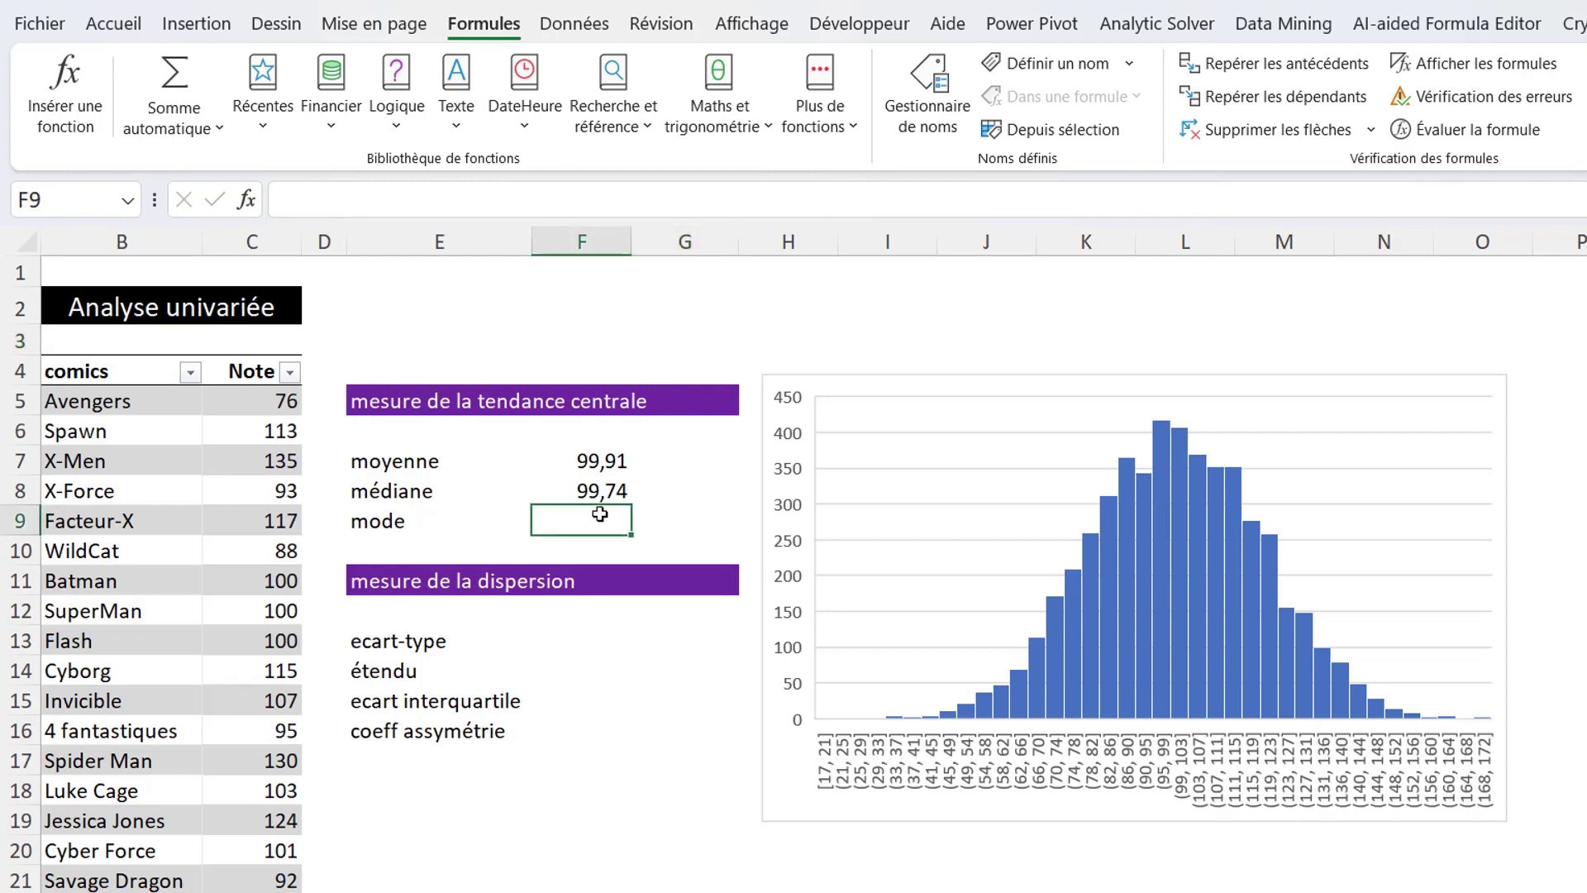
text(=mo)
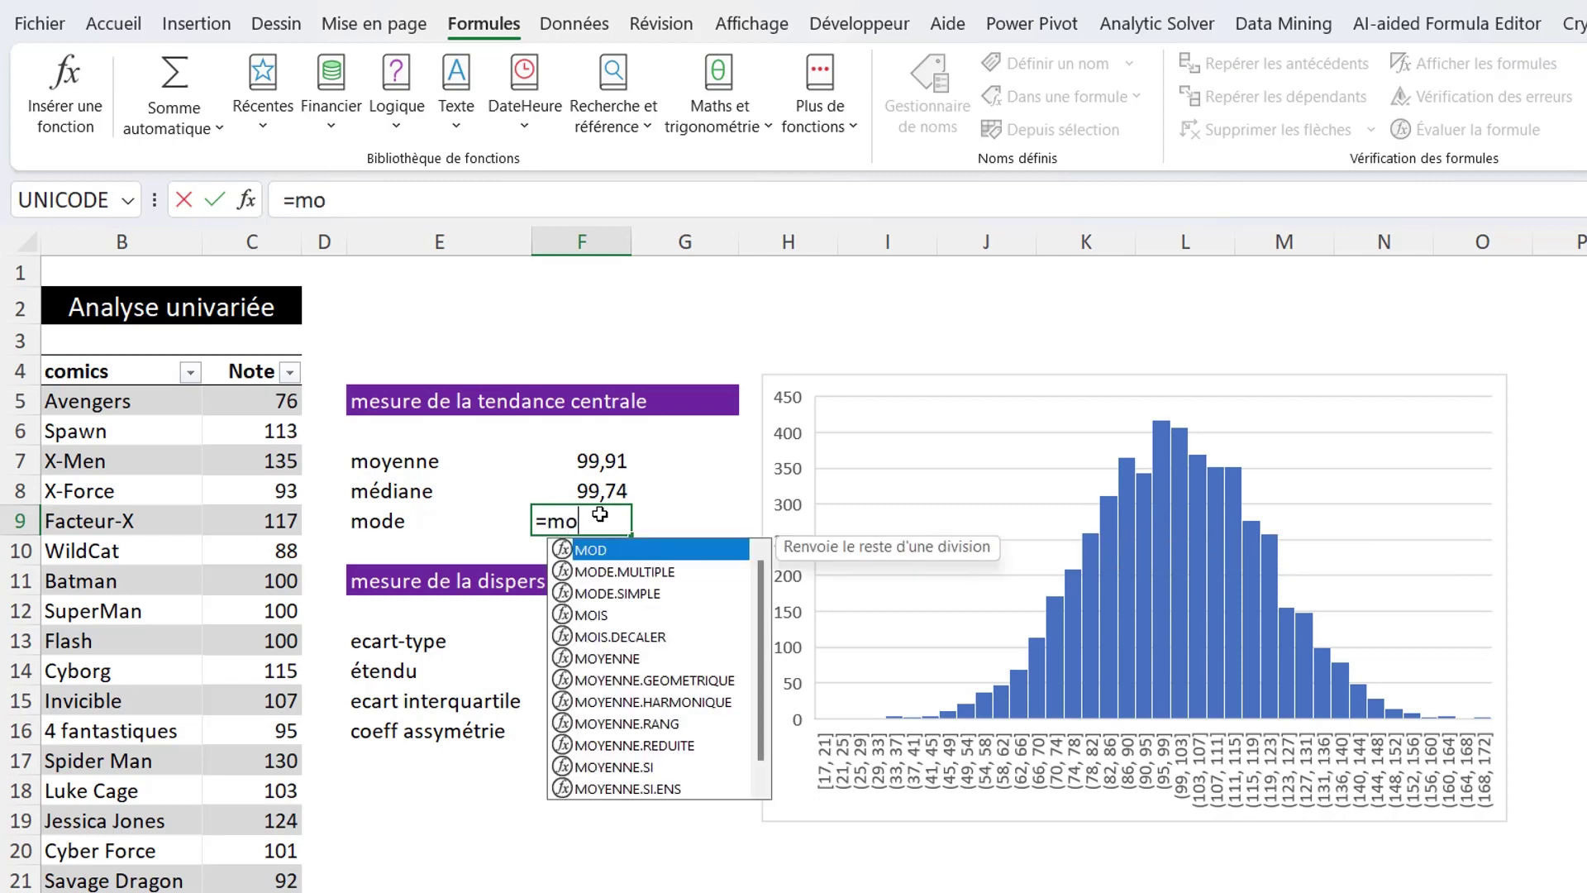
text(d)
click(619, 595)
double_click(618, 596)
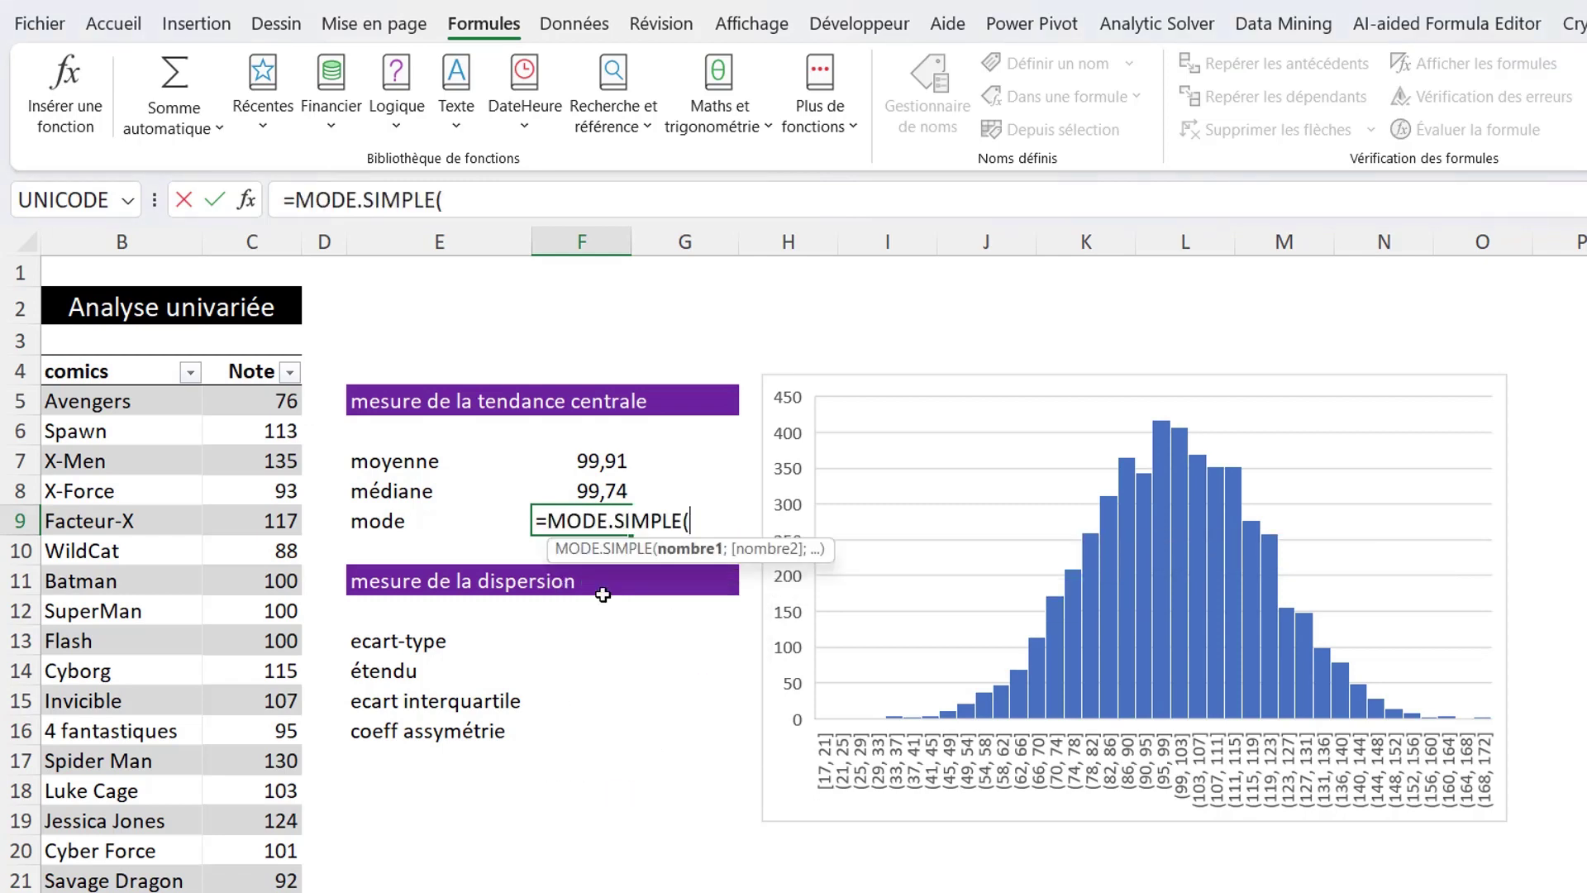
click(243, 365)
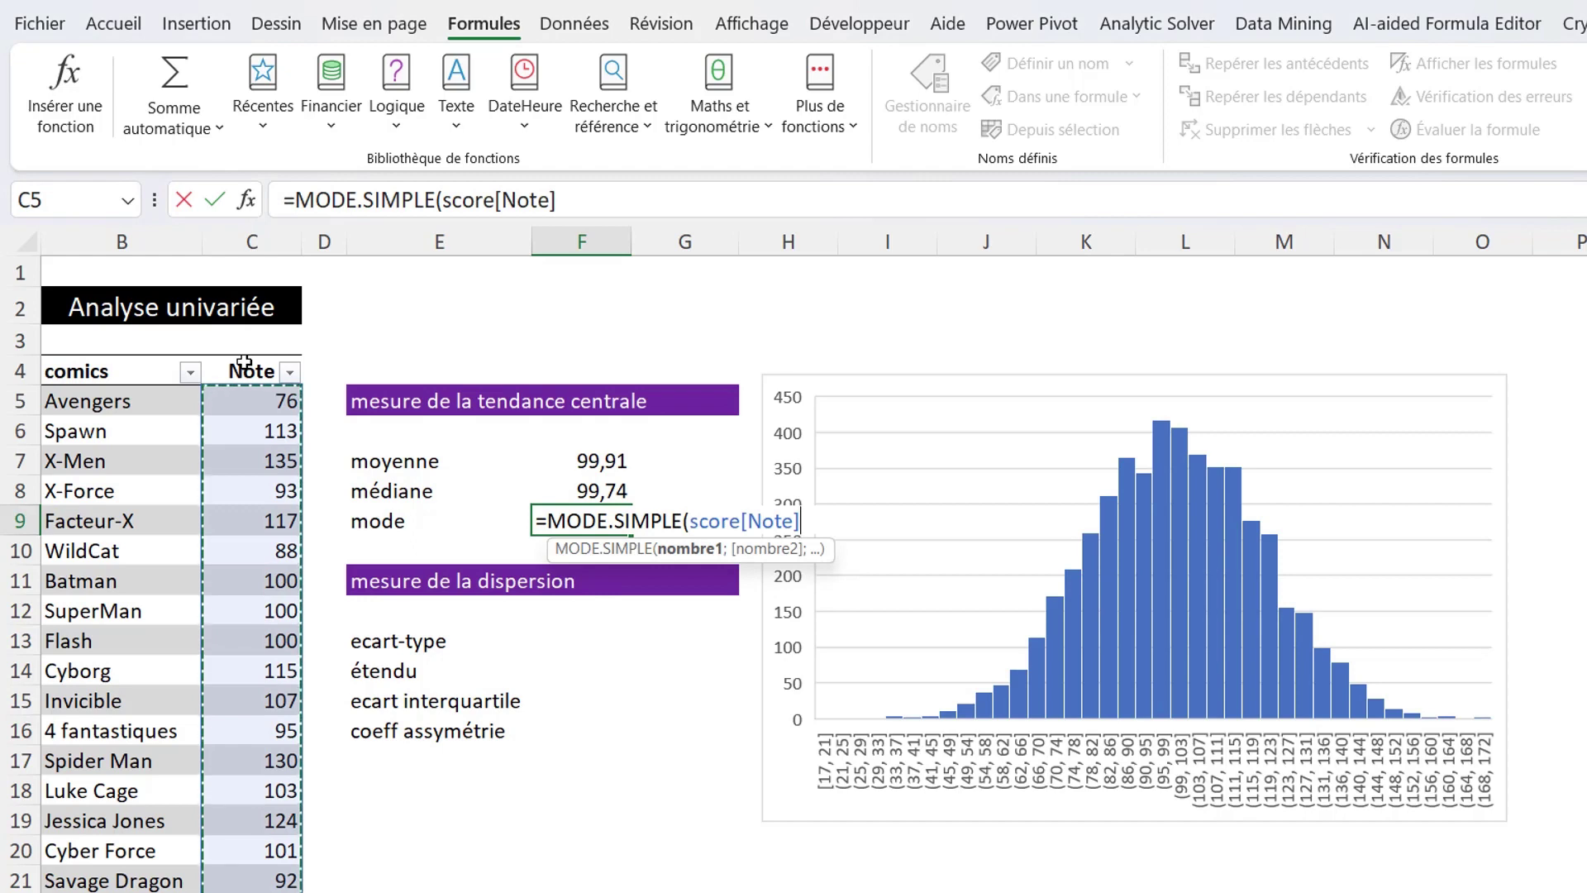
key(Return)
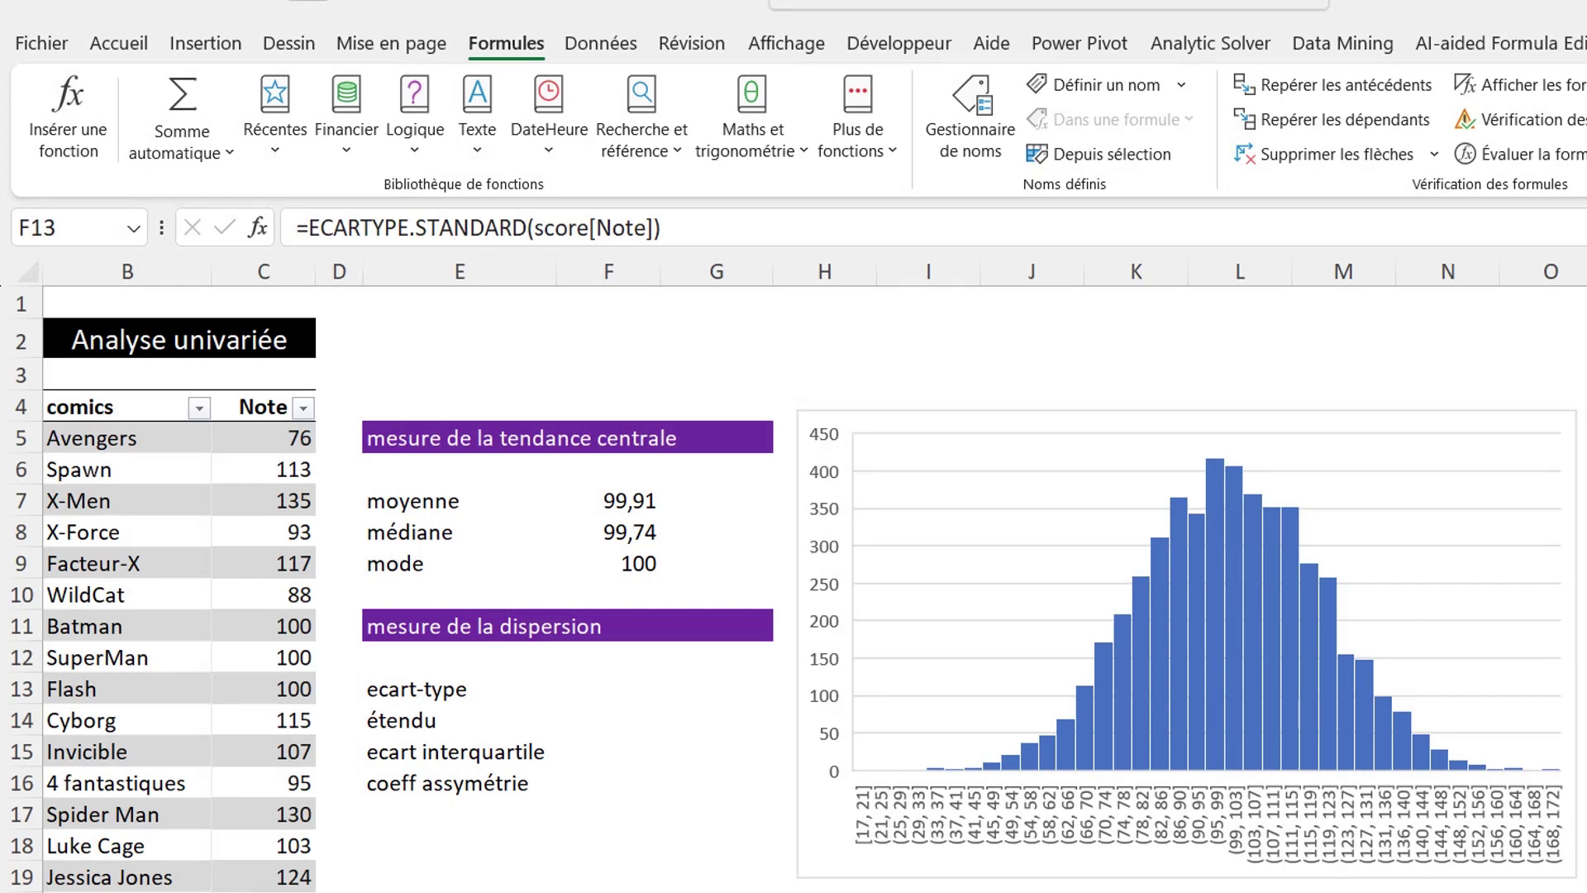
Enter ECARTYPE.STANDARD over the Note column in the ecart type cell, giving 19,87
click(630, 695)
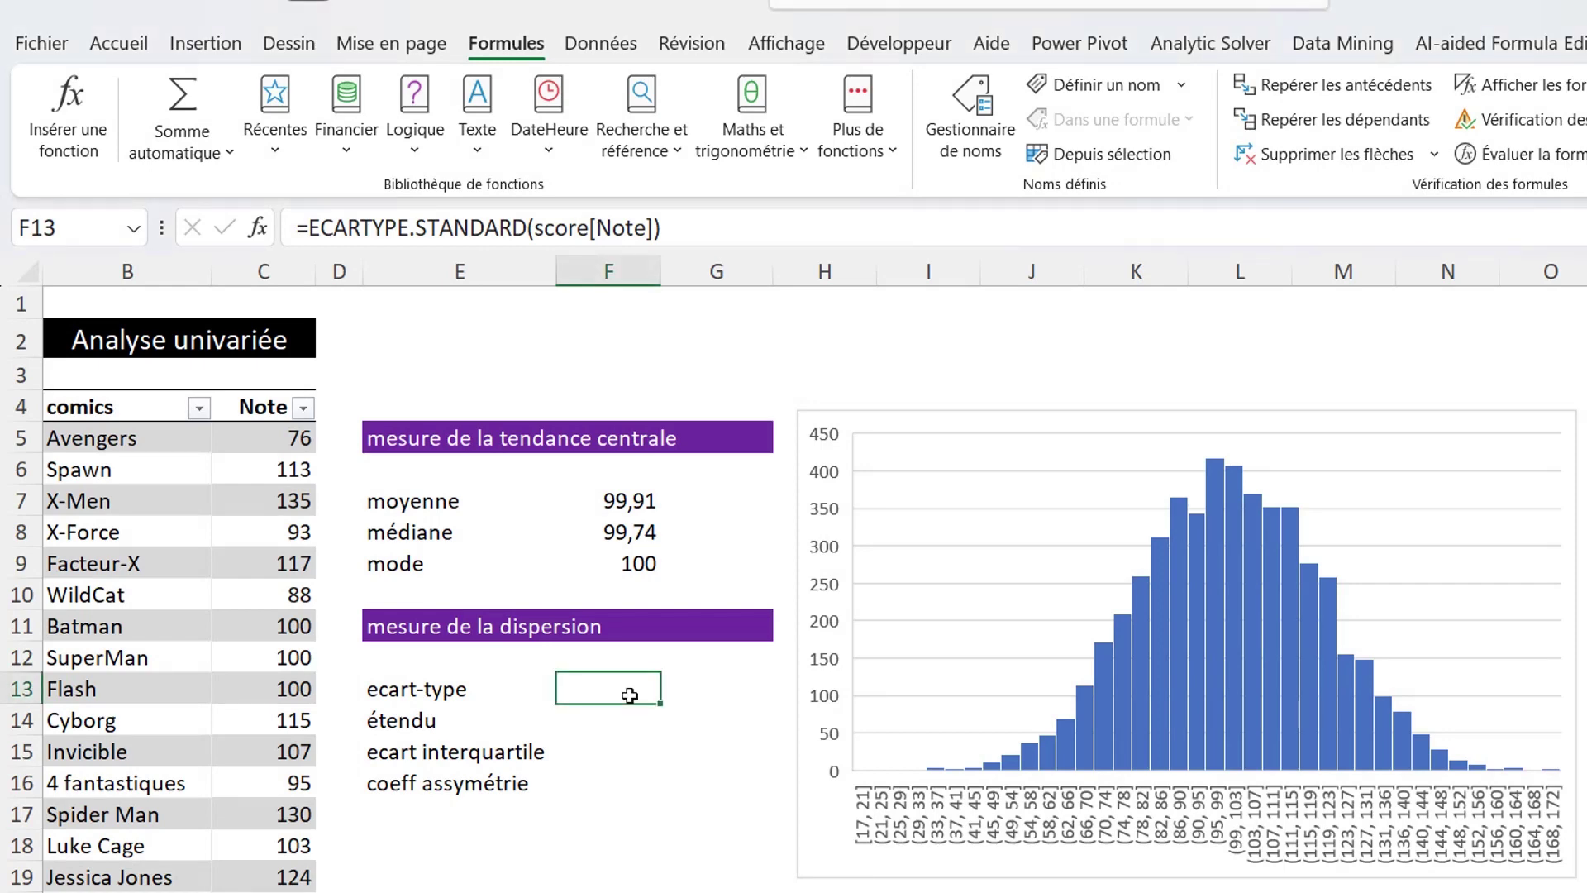
text(=ec)
click(658, 765)
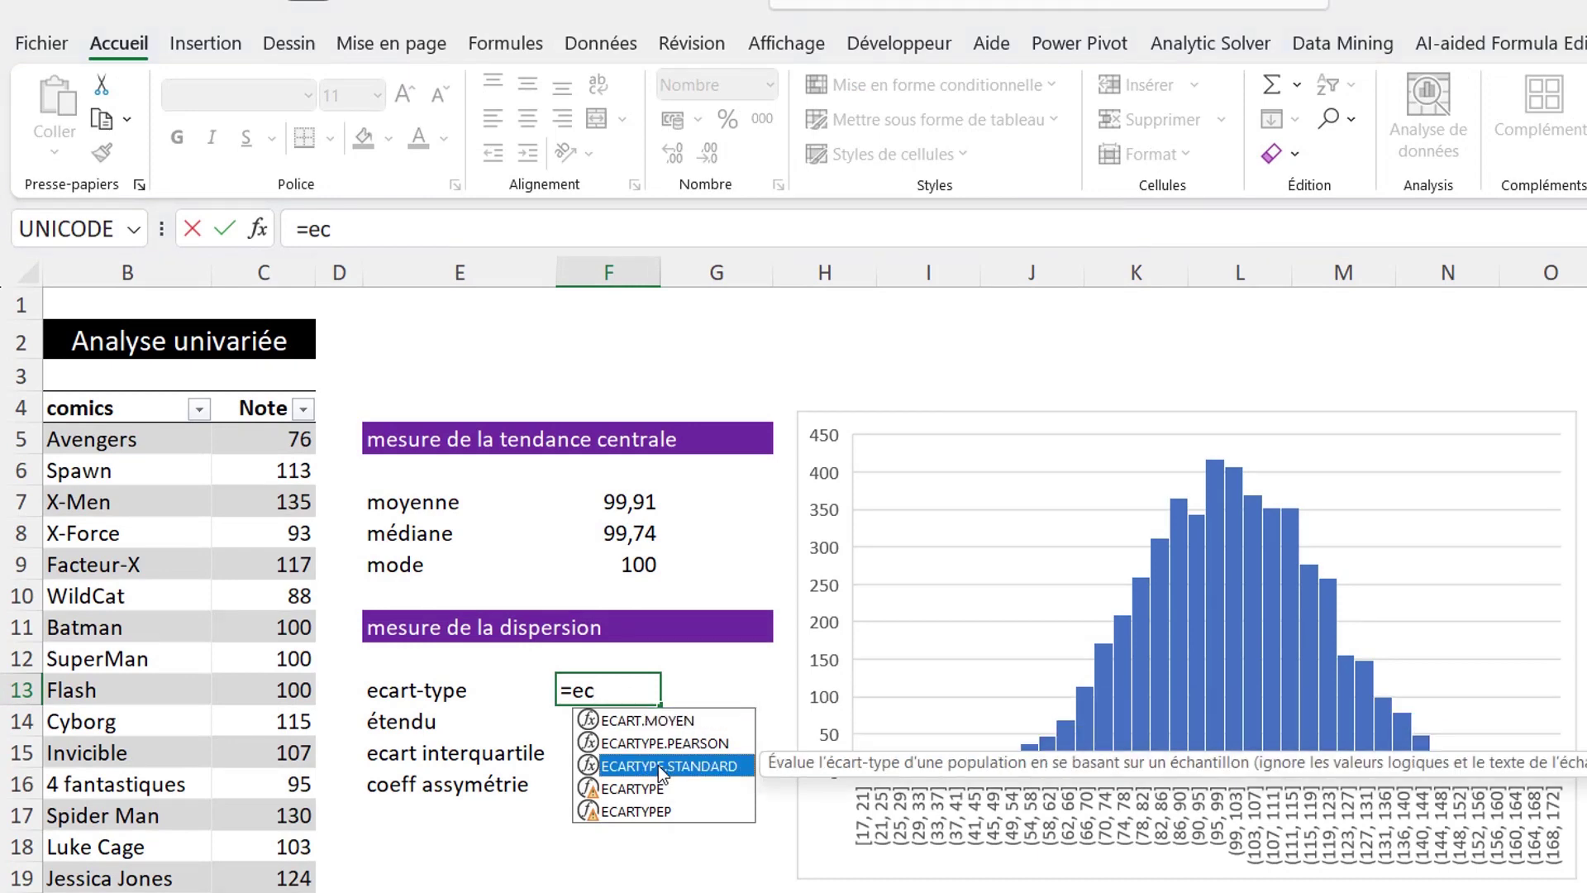
double_click(658, 766)
click(257, 399)
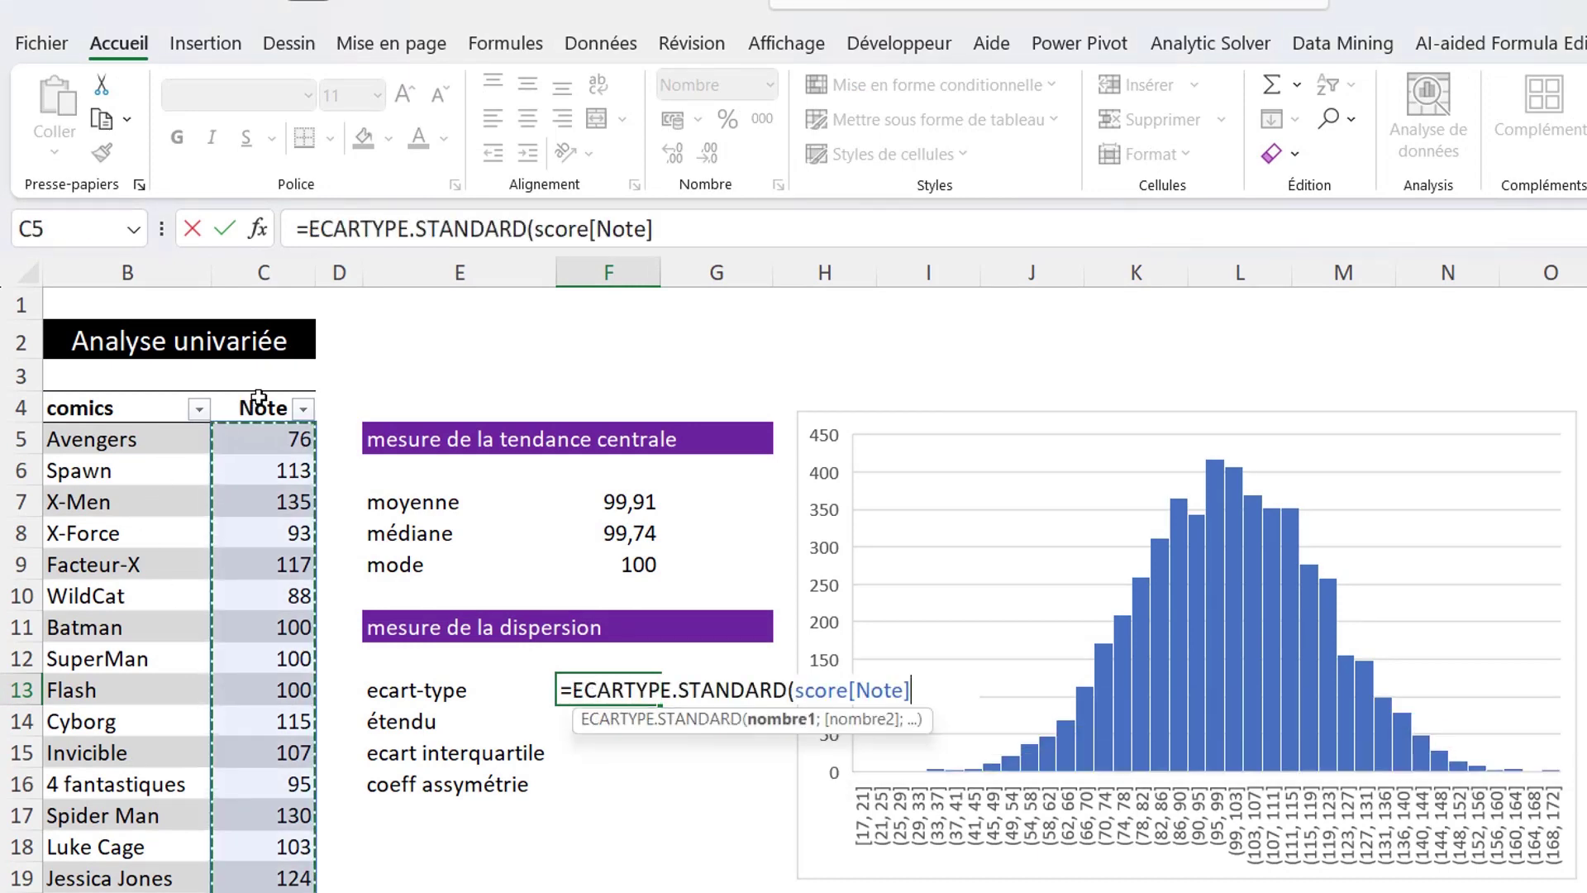
key(Return)
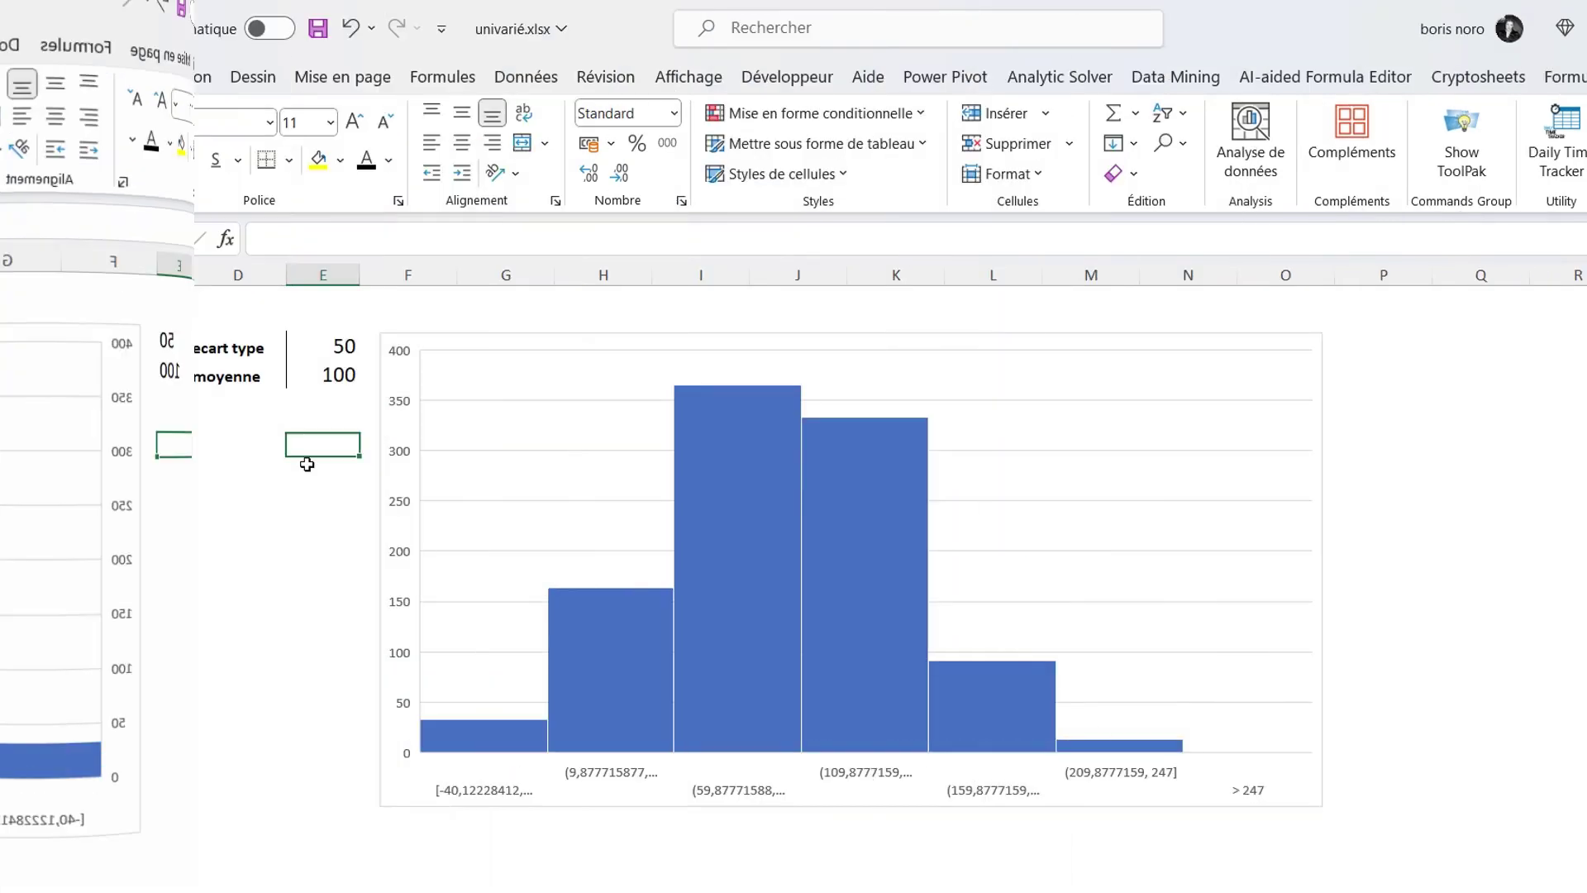
Raise the simulation's standard deviation from 50 to 100, 500, then 1000 to widen the histogram
click(321, 346)
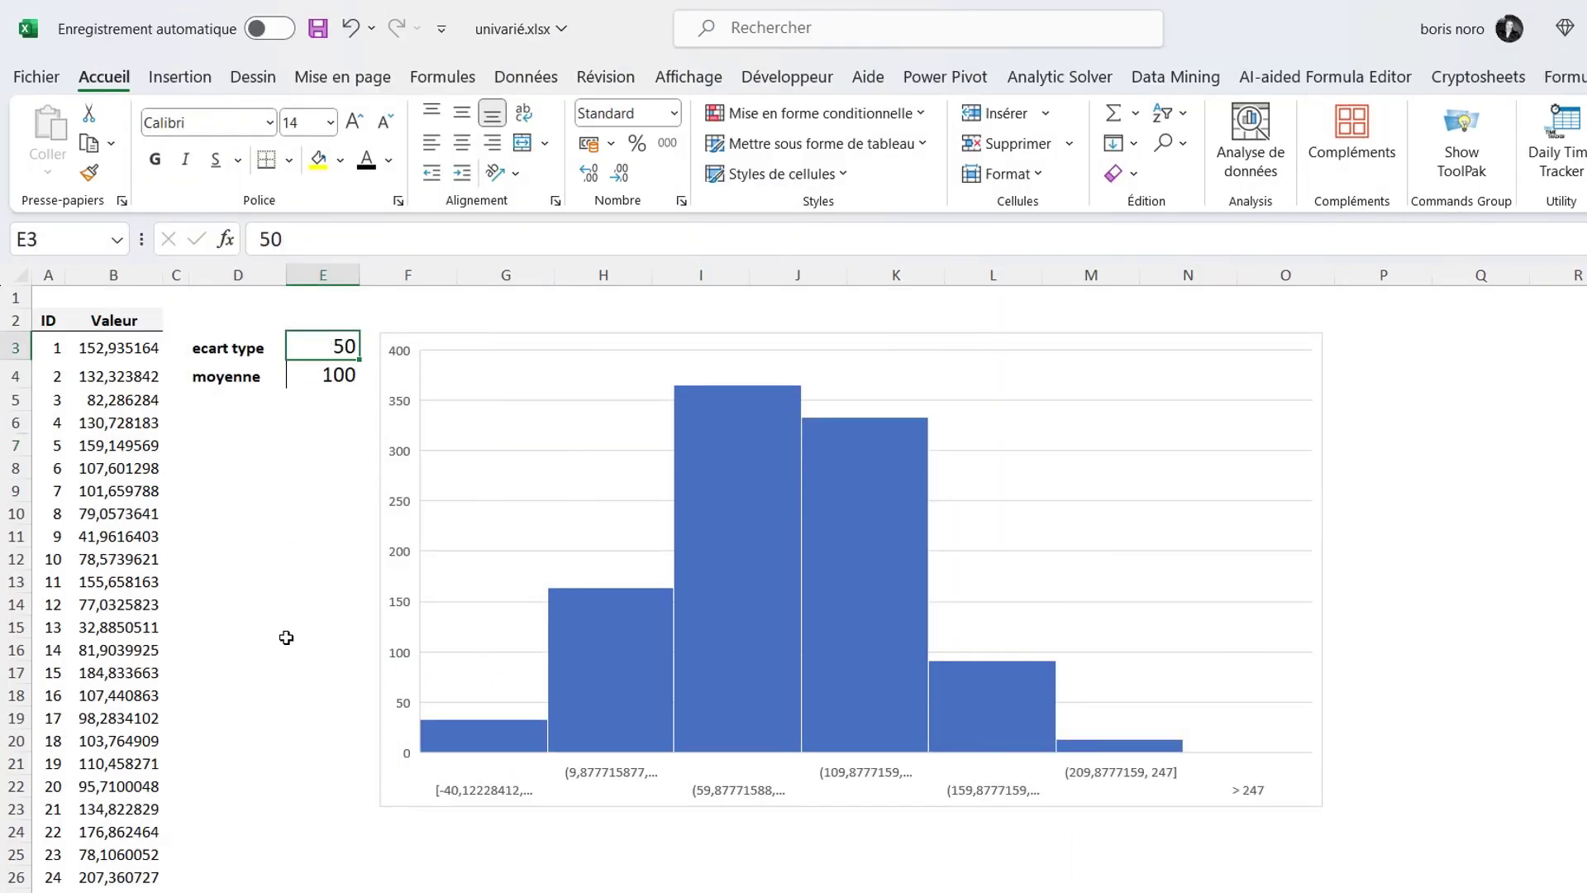
text(100)
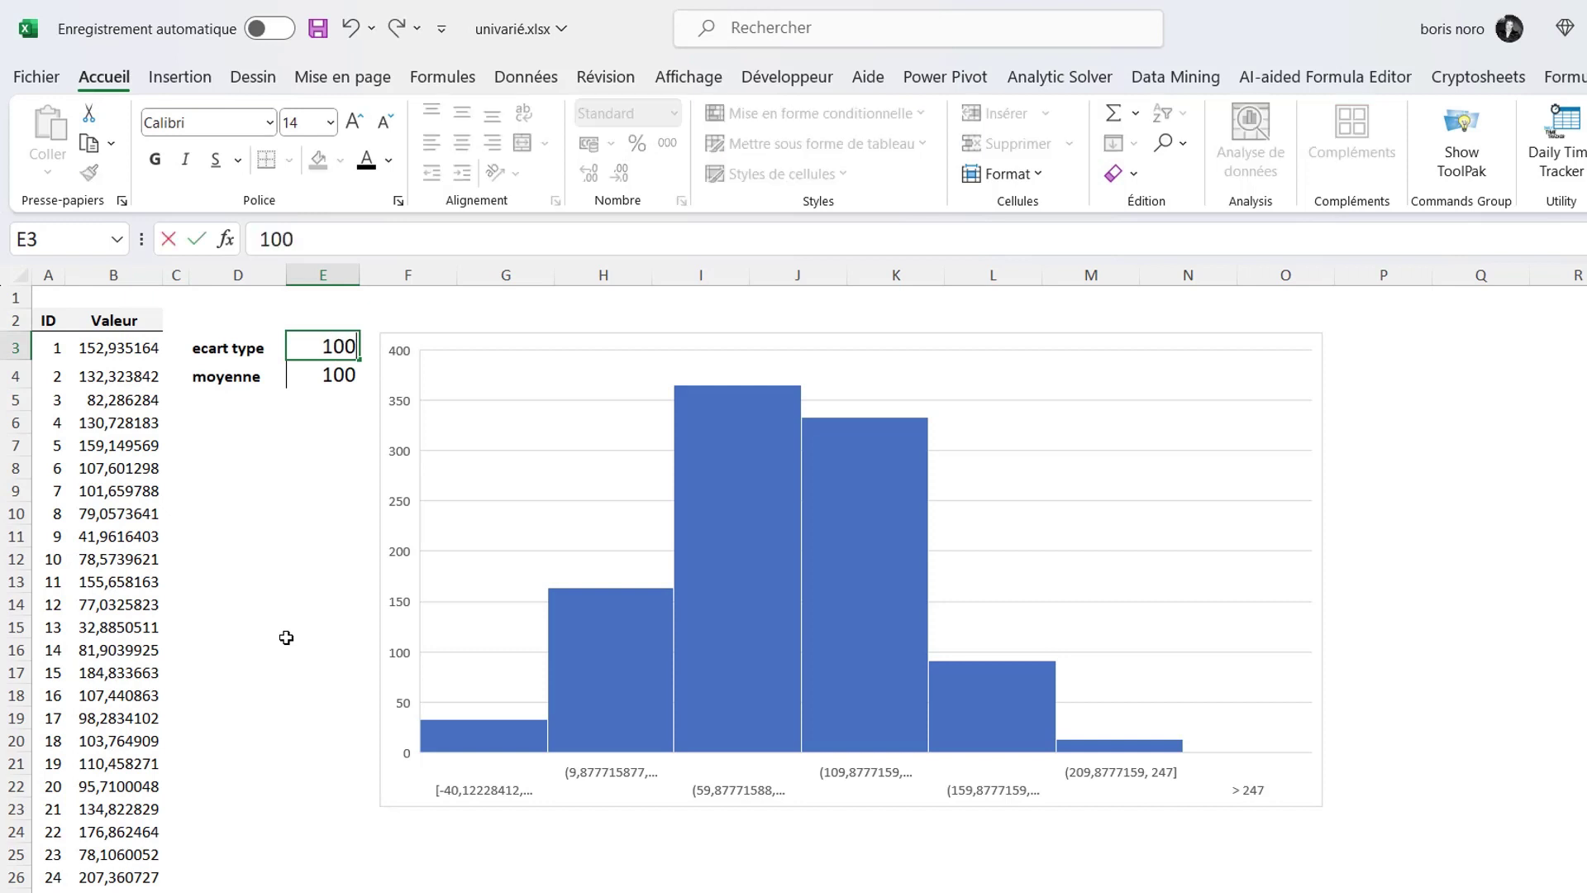
key(Return)
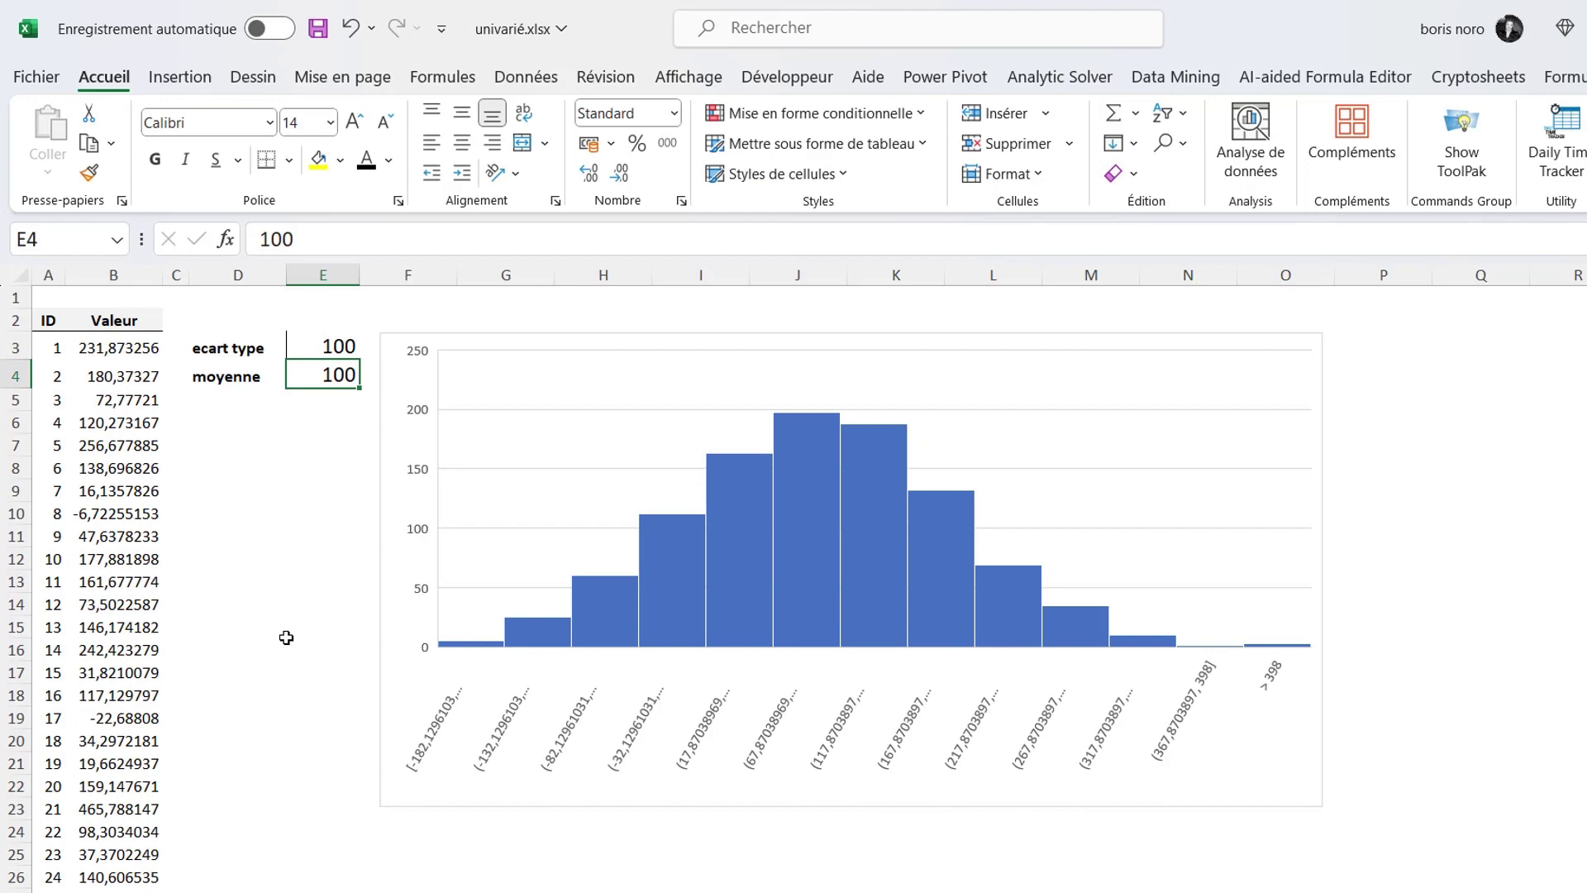
key(Up)
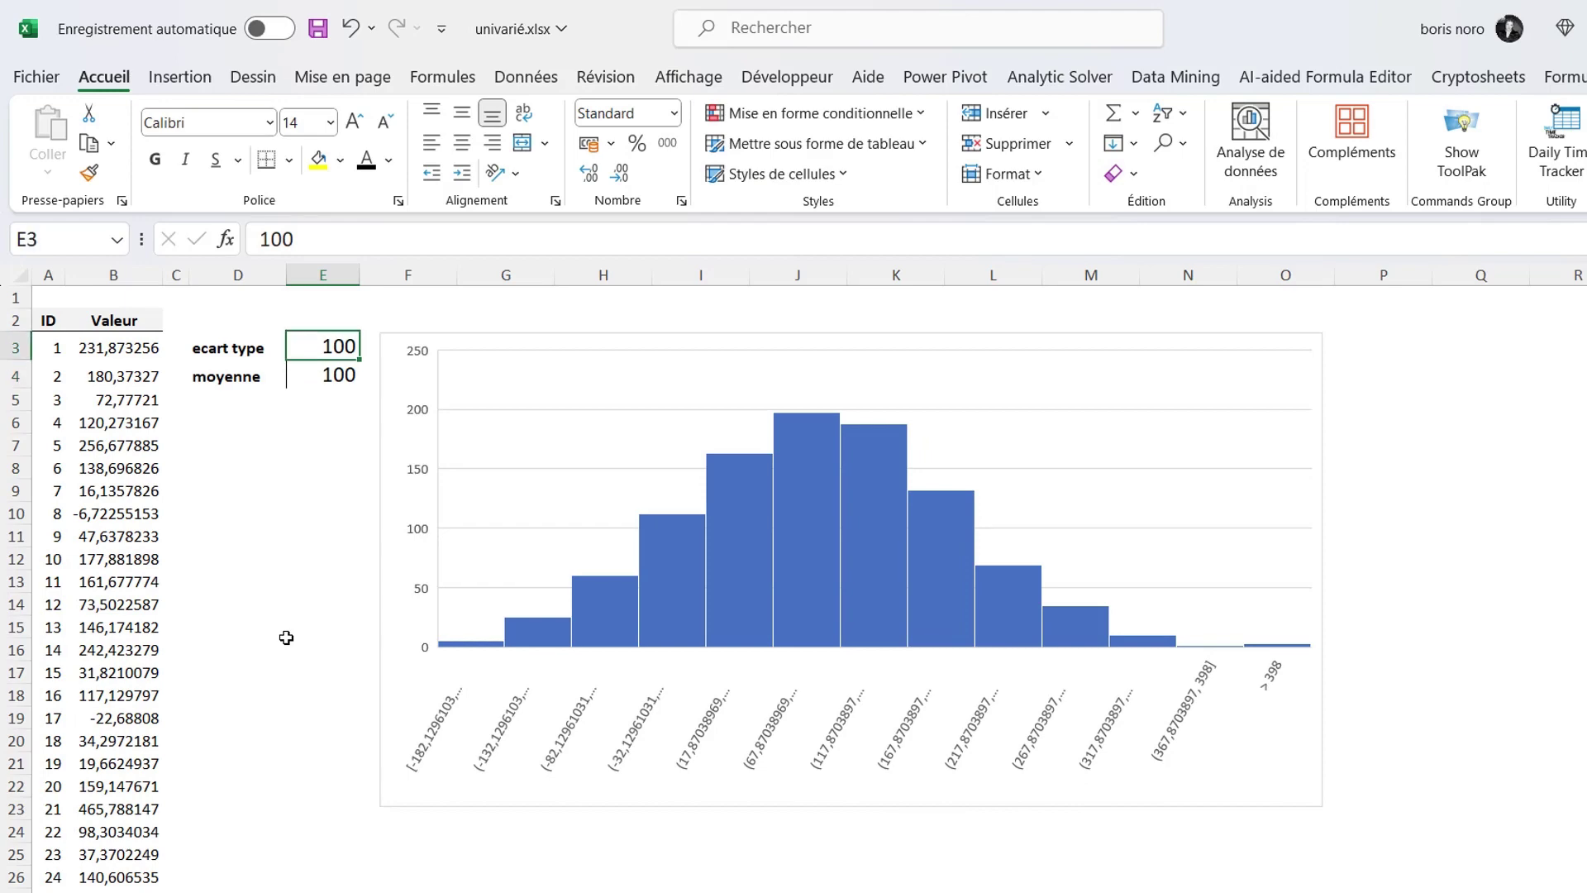
text(500)
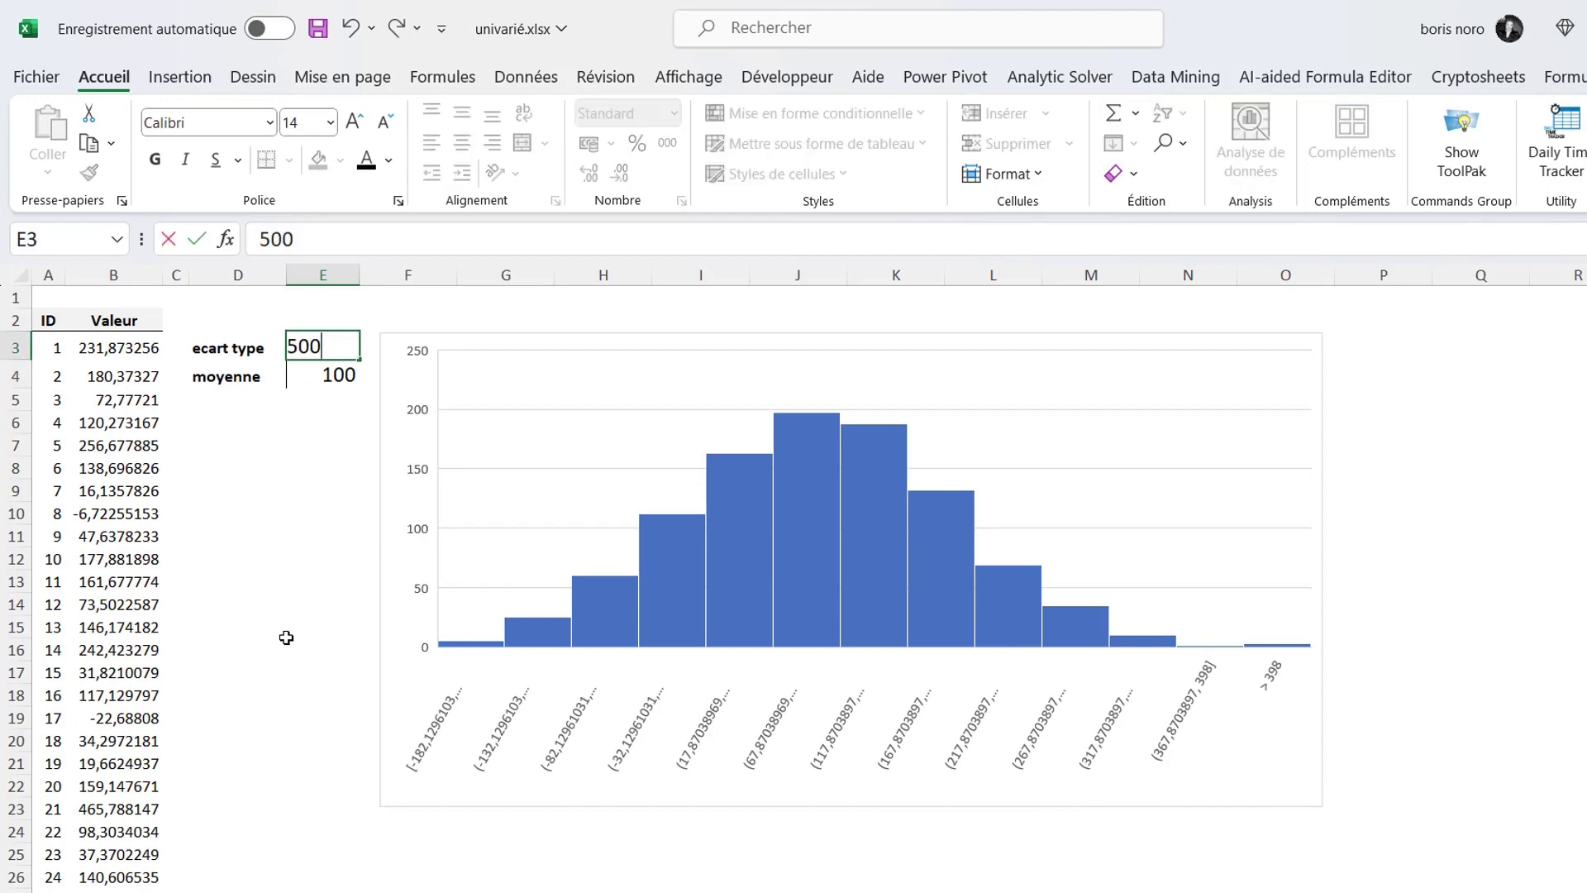
key(Return)
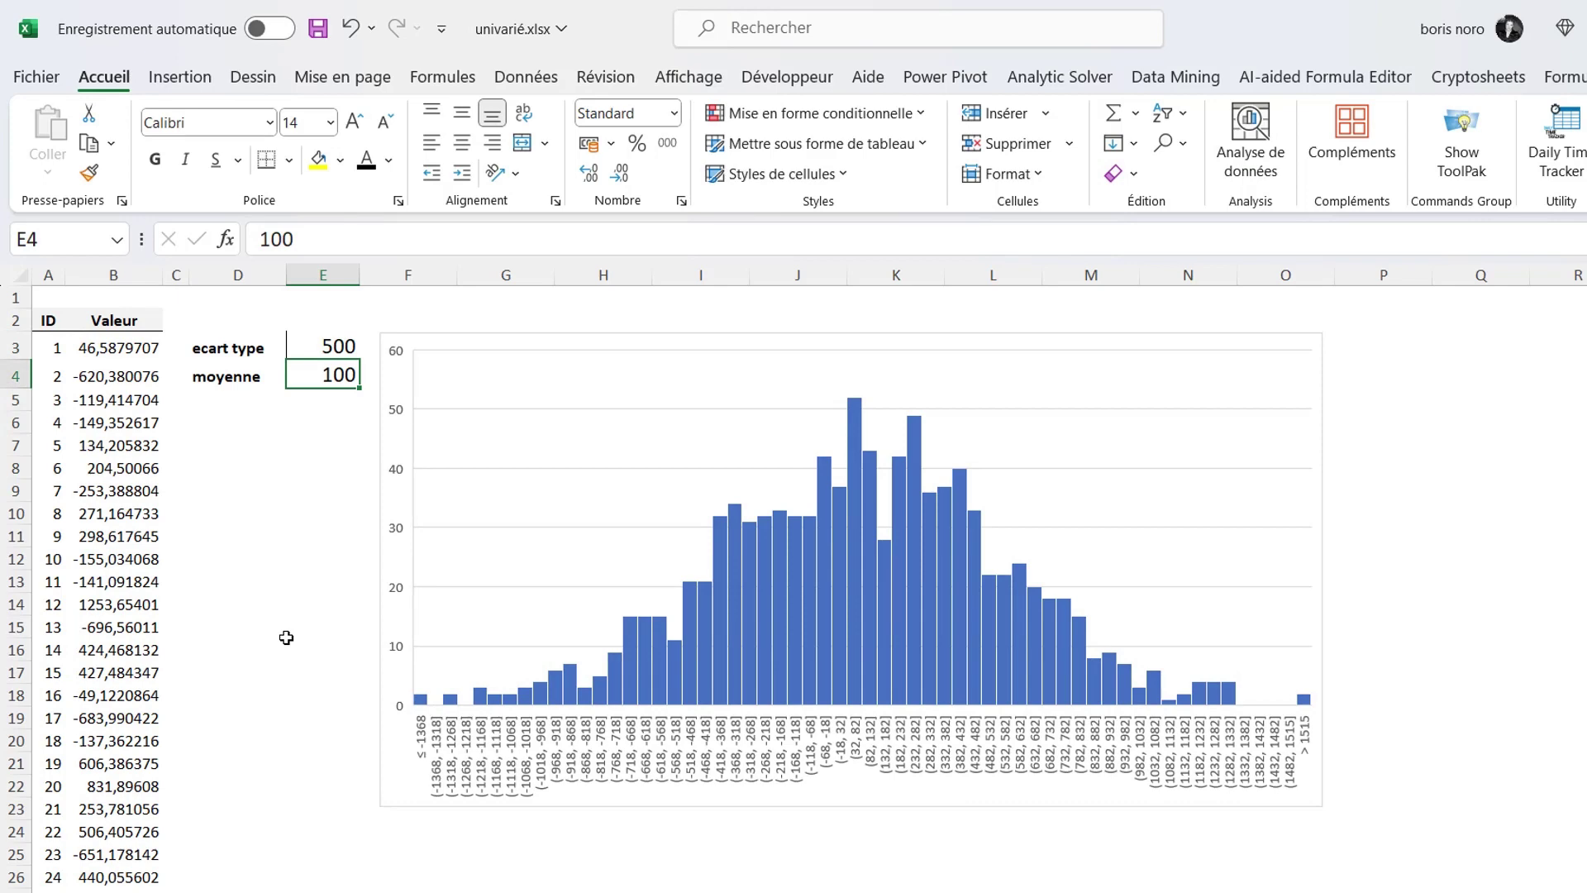
key(Up)
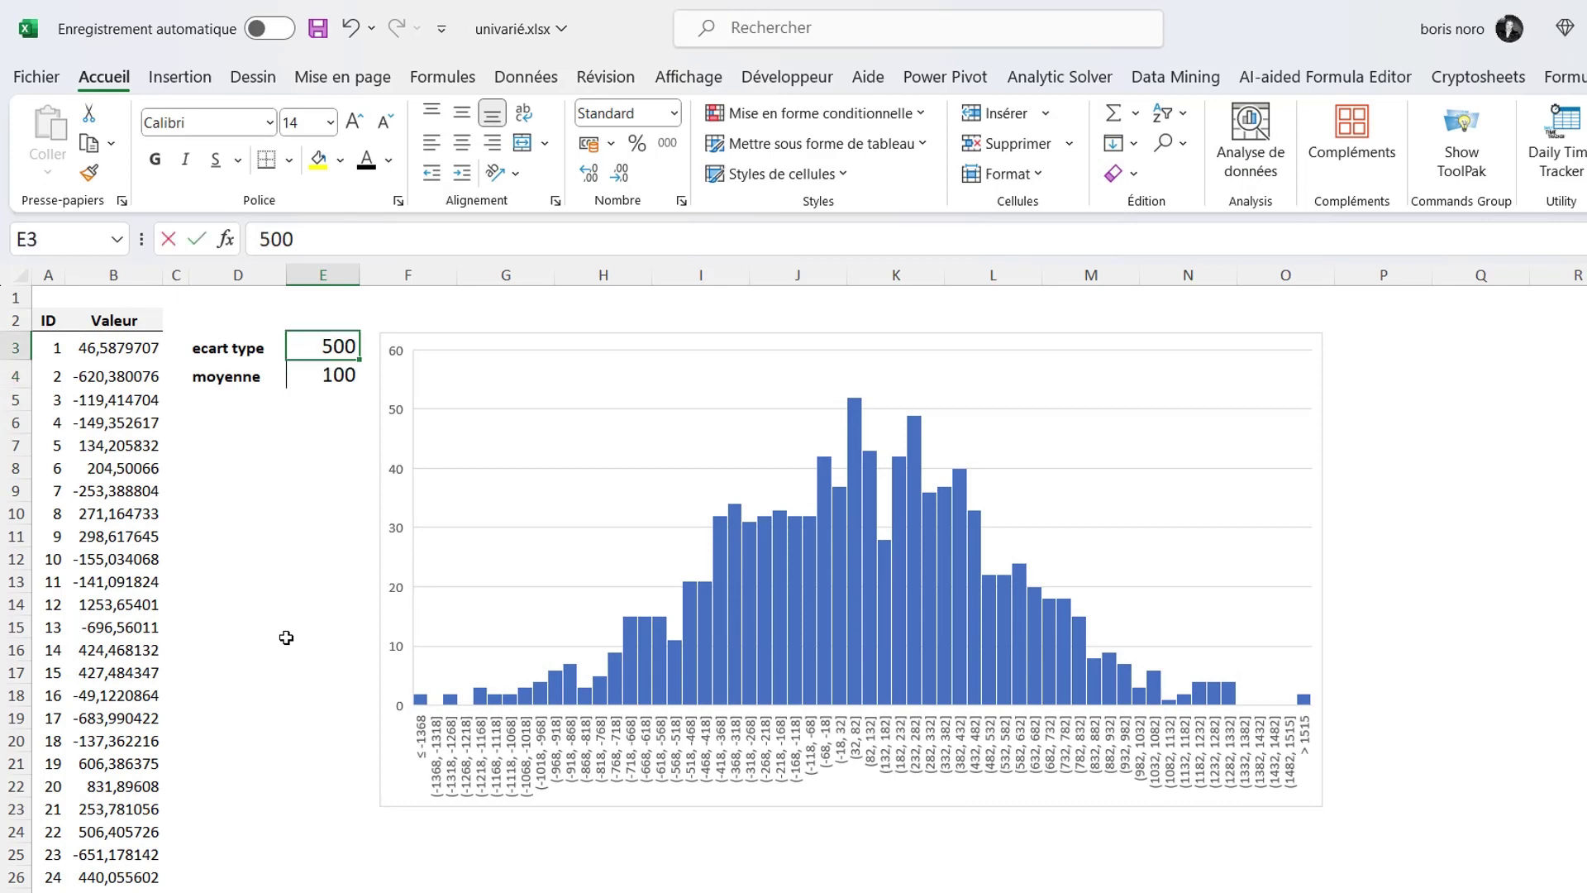
text(1000)
key(Return)
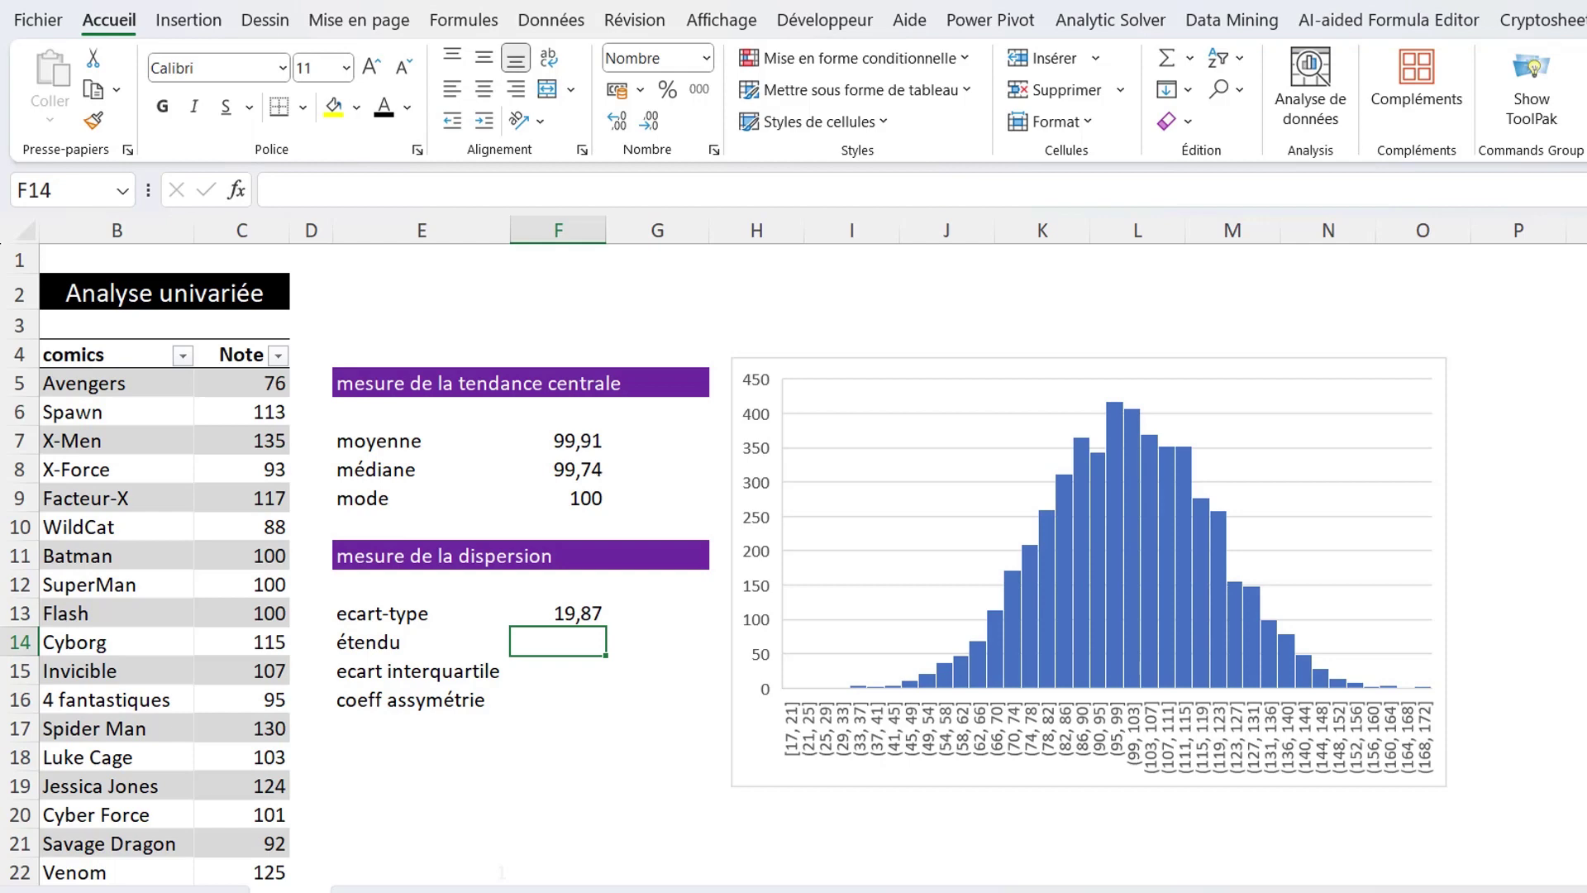
Enter =MAX(score[Note])-MIN(score[Note]) beside étendu, giving a range of 154
text(=)
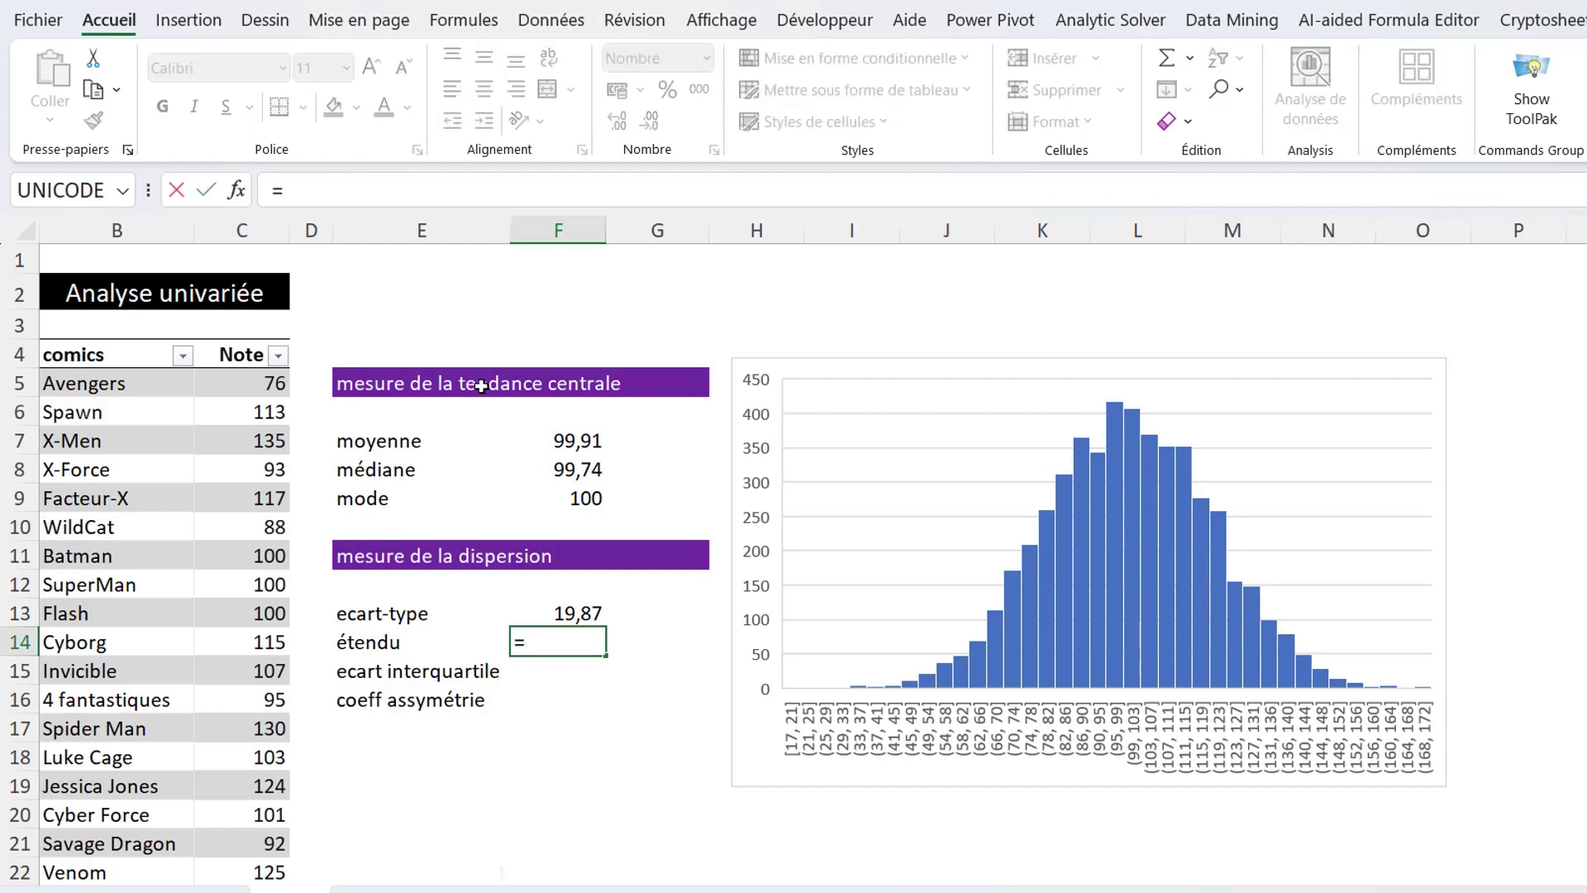
text(max)
key(Tab)
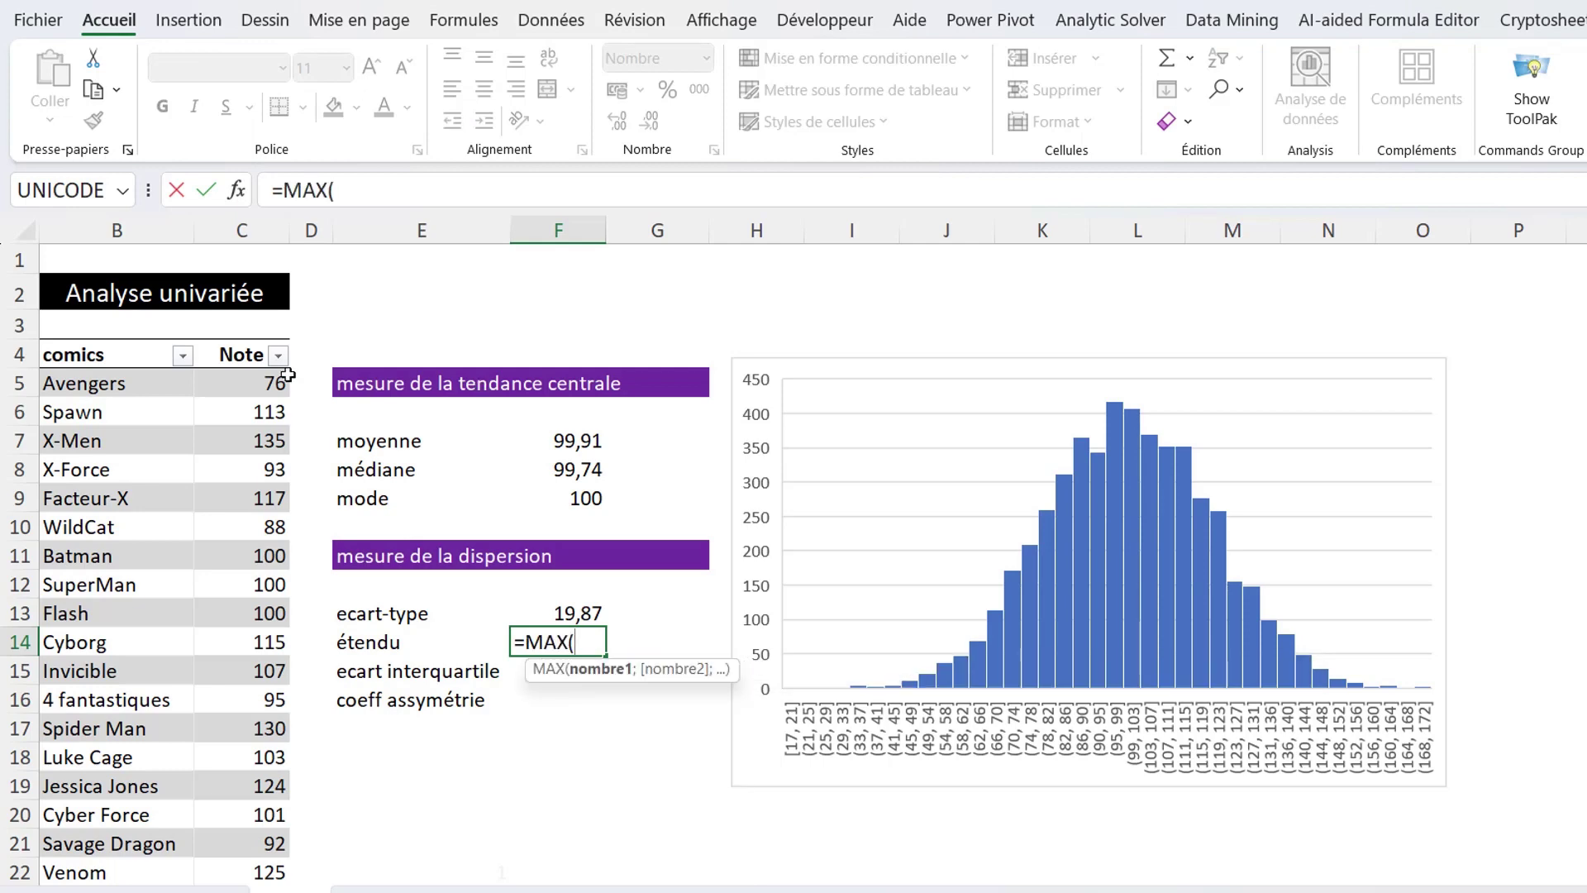
click(229, 338)
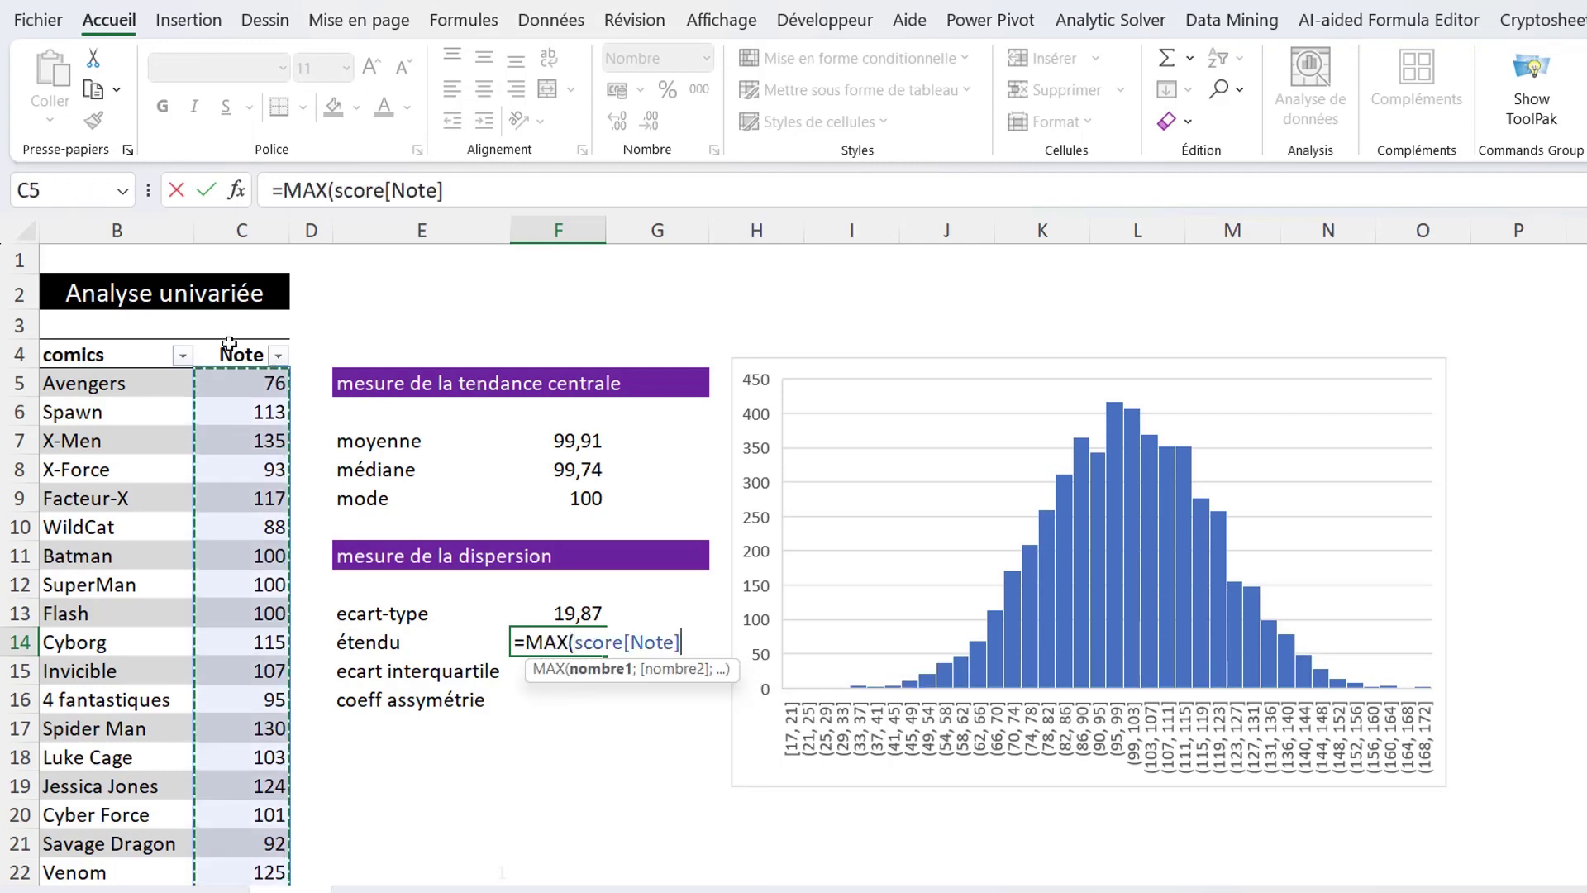
text()-)
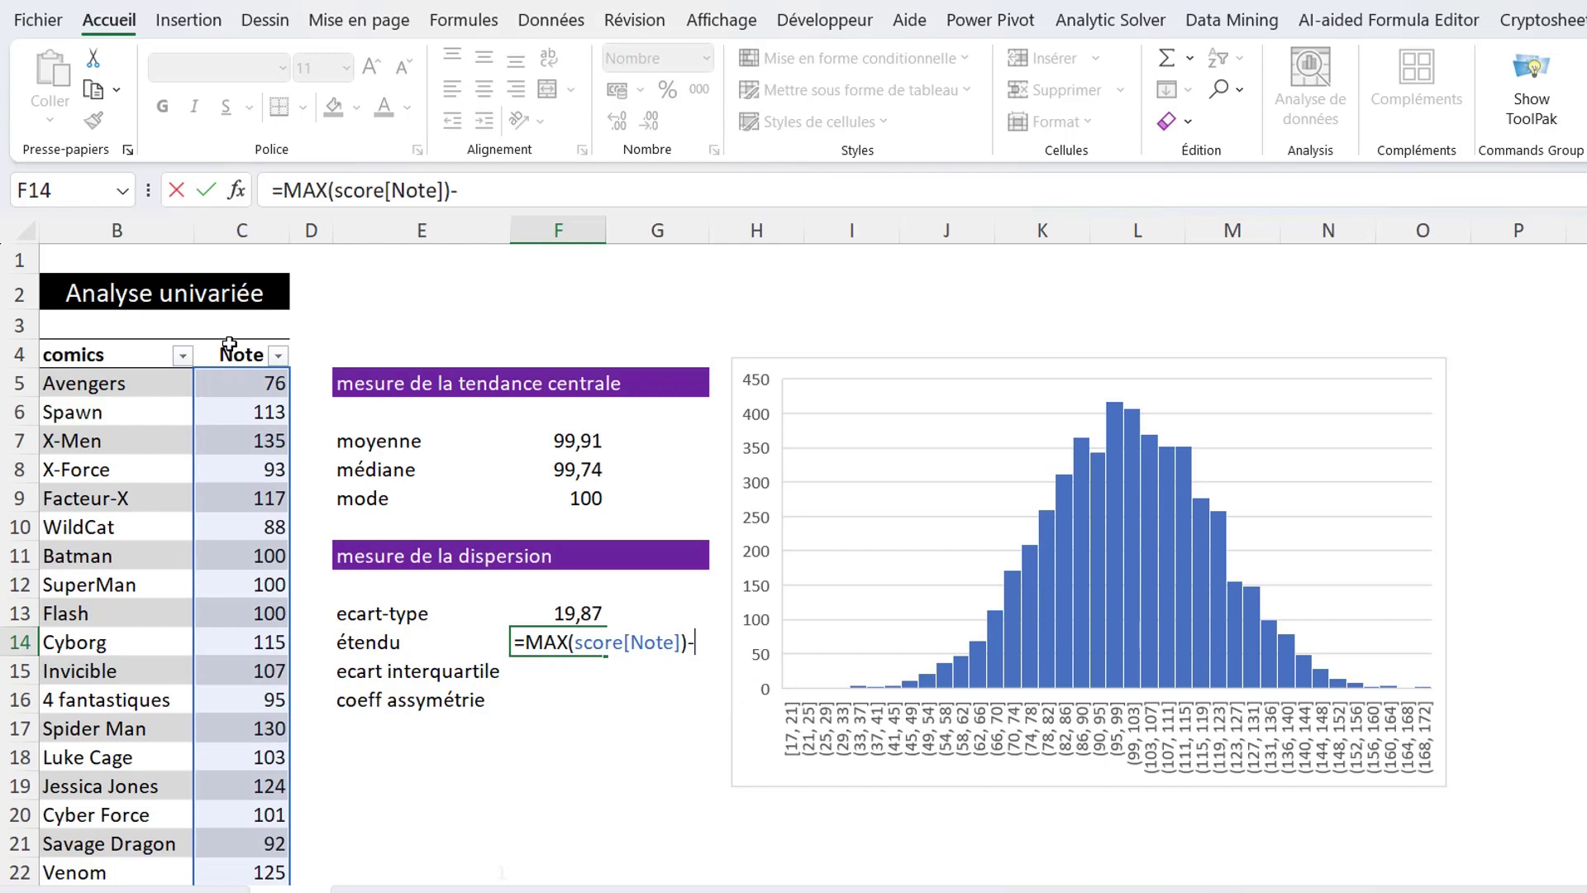
text(mi)
key(Tab)
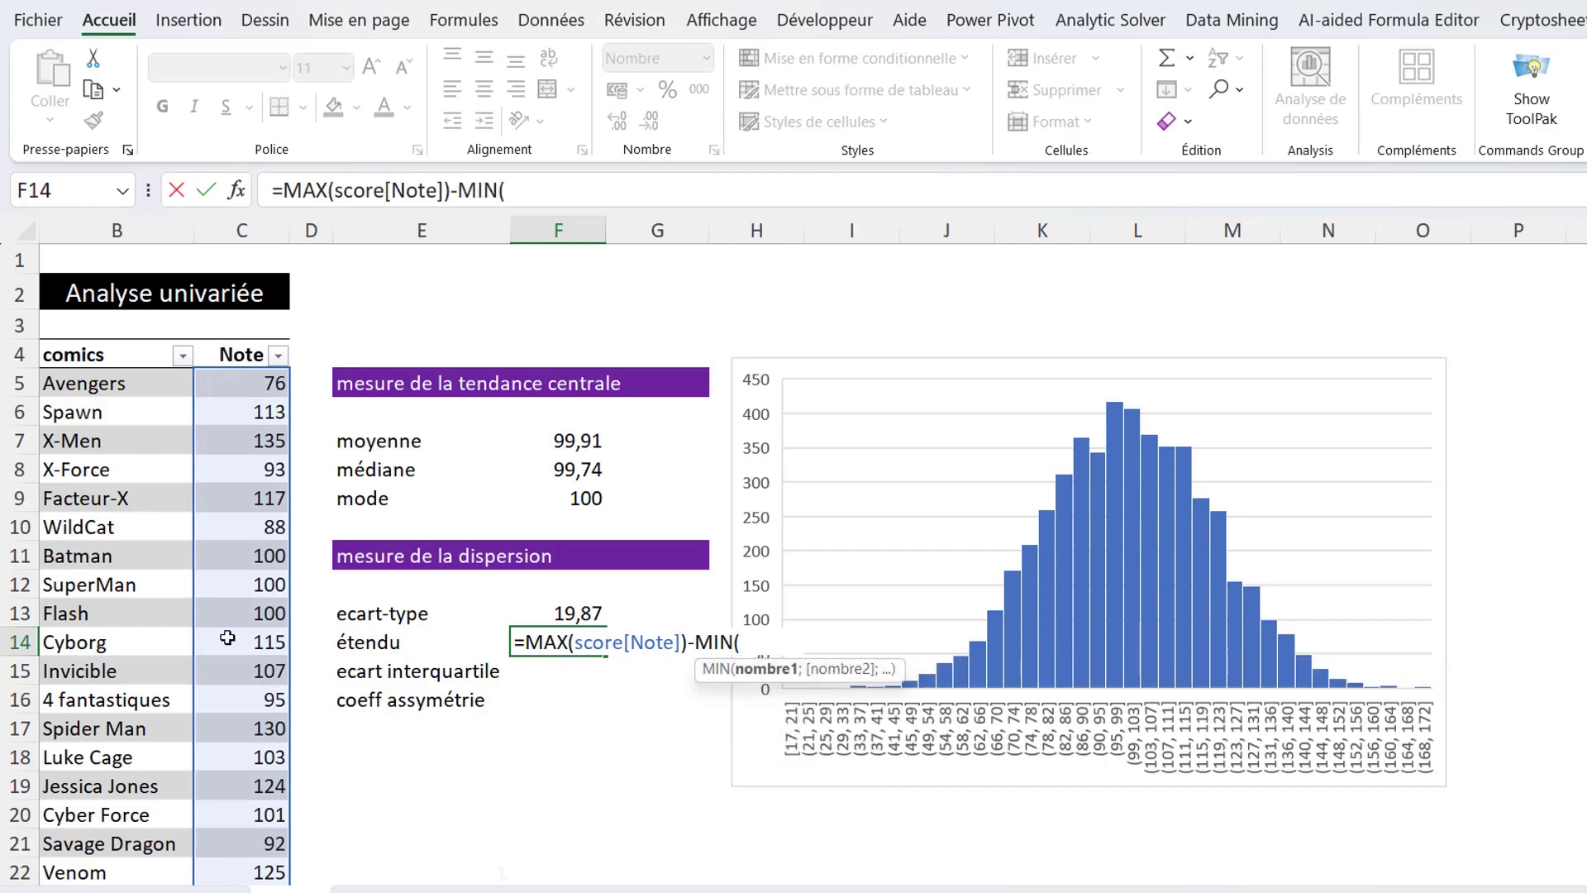
click(232, 340)
text())
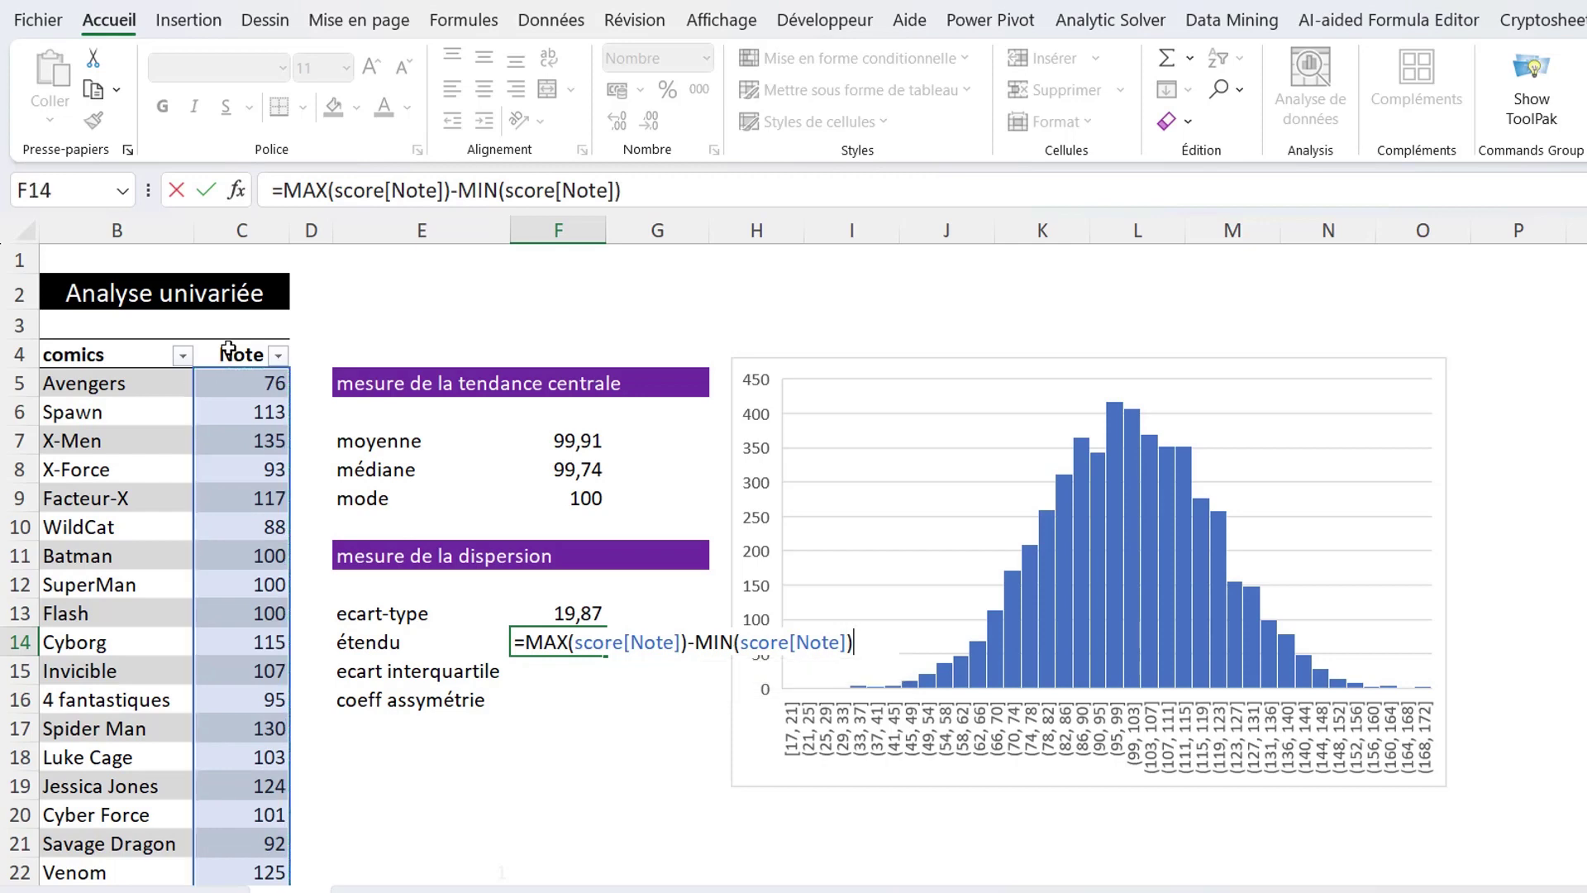
key(Return)
key(Up)
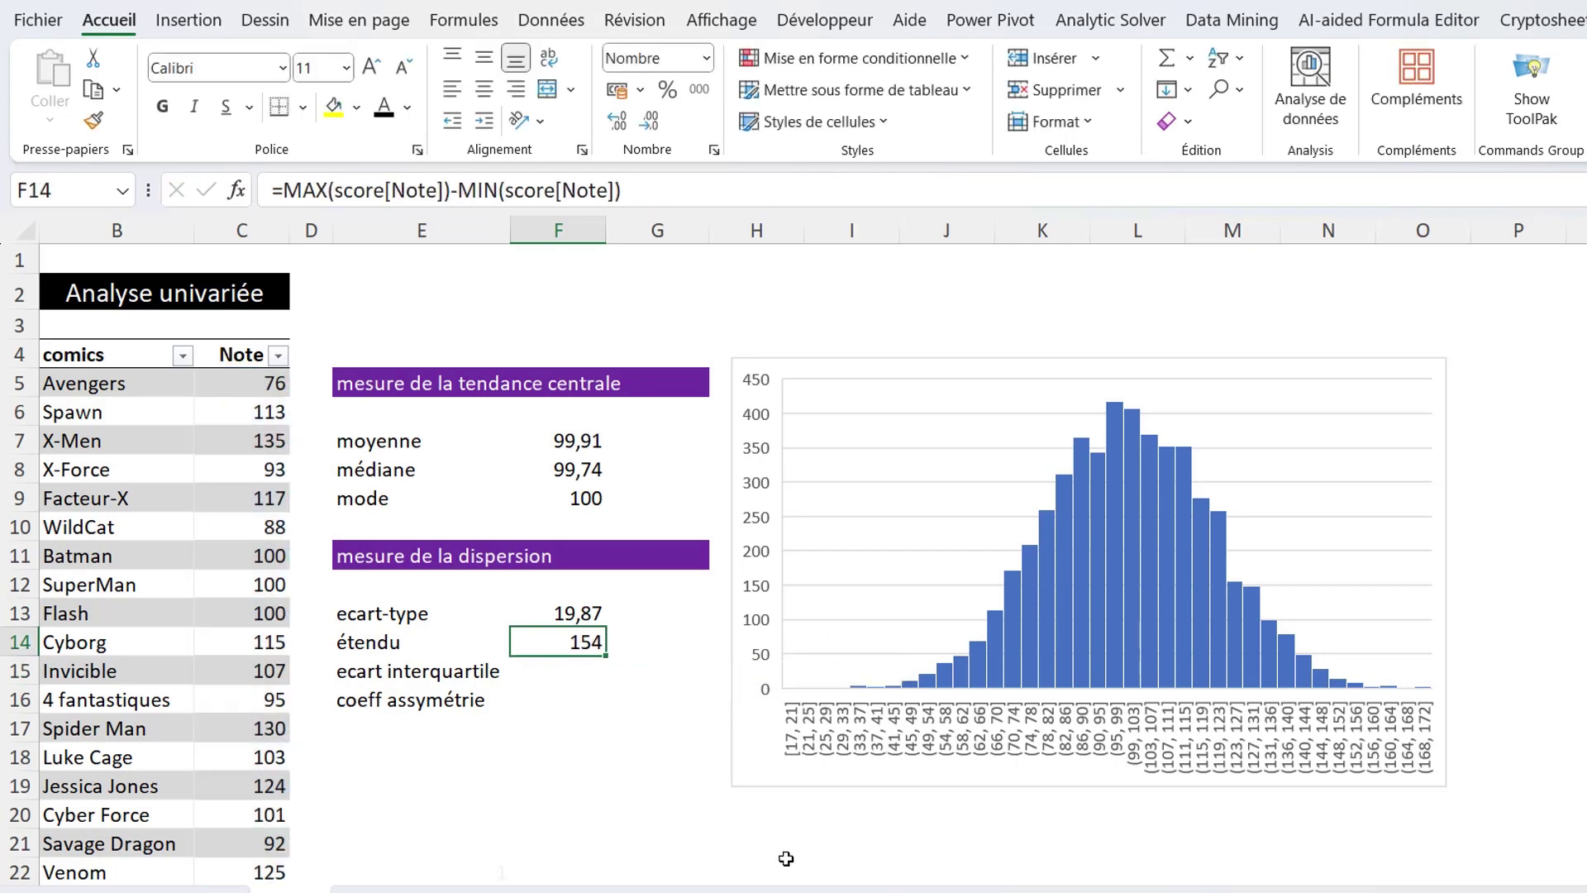
click(590, 779)
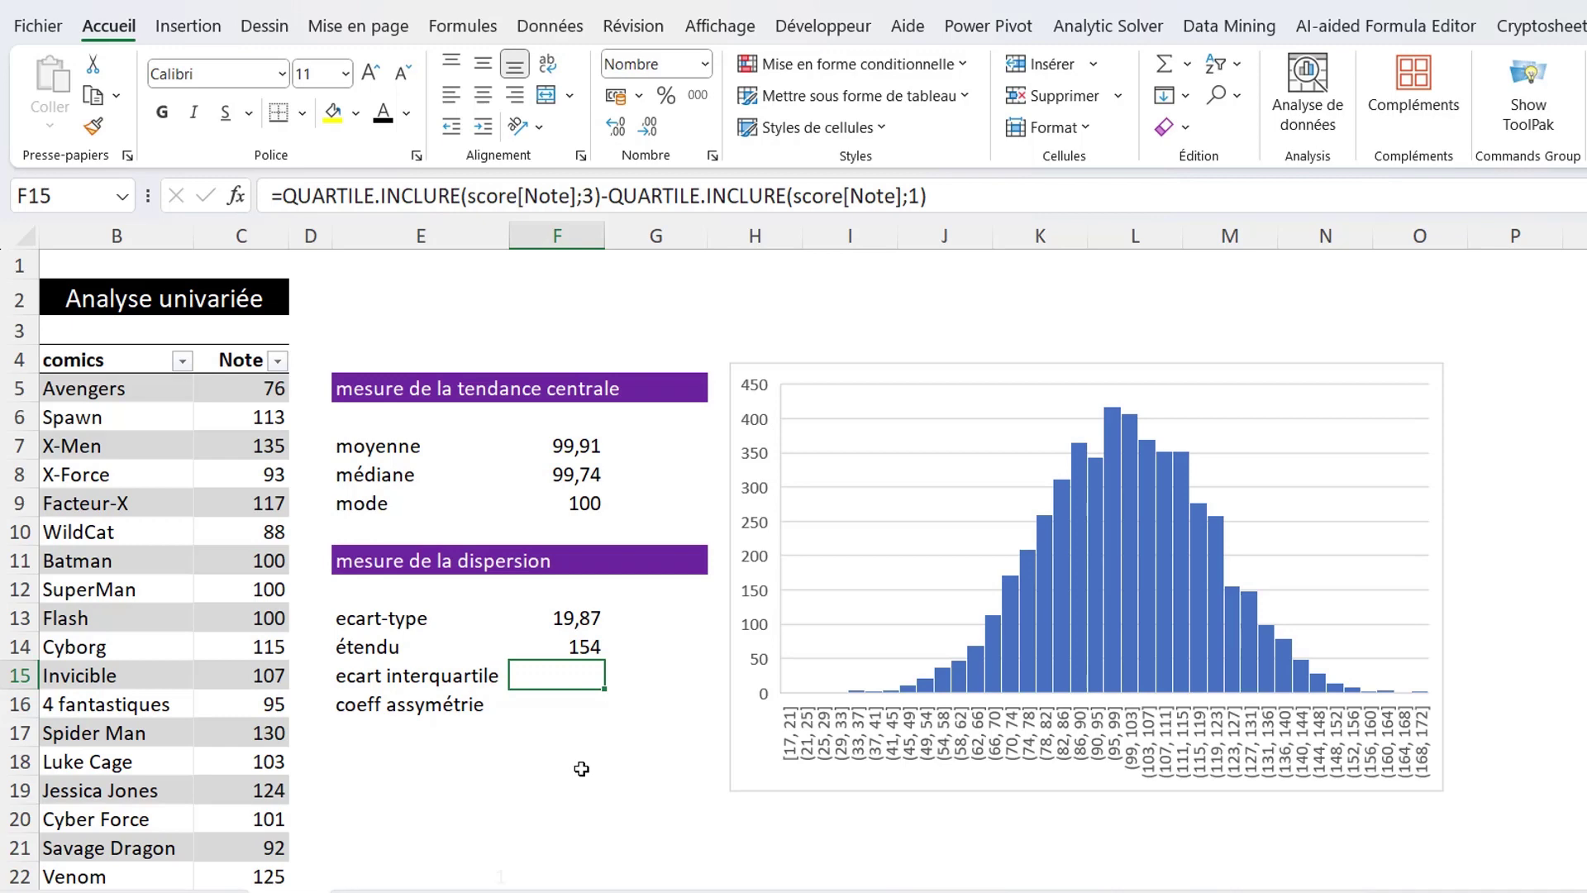
Add a 'quartile' heading in E18 with numbers 1 to 4 listed beneath it
click(421, 760)
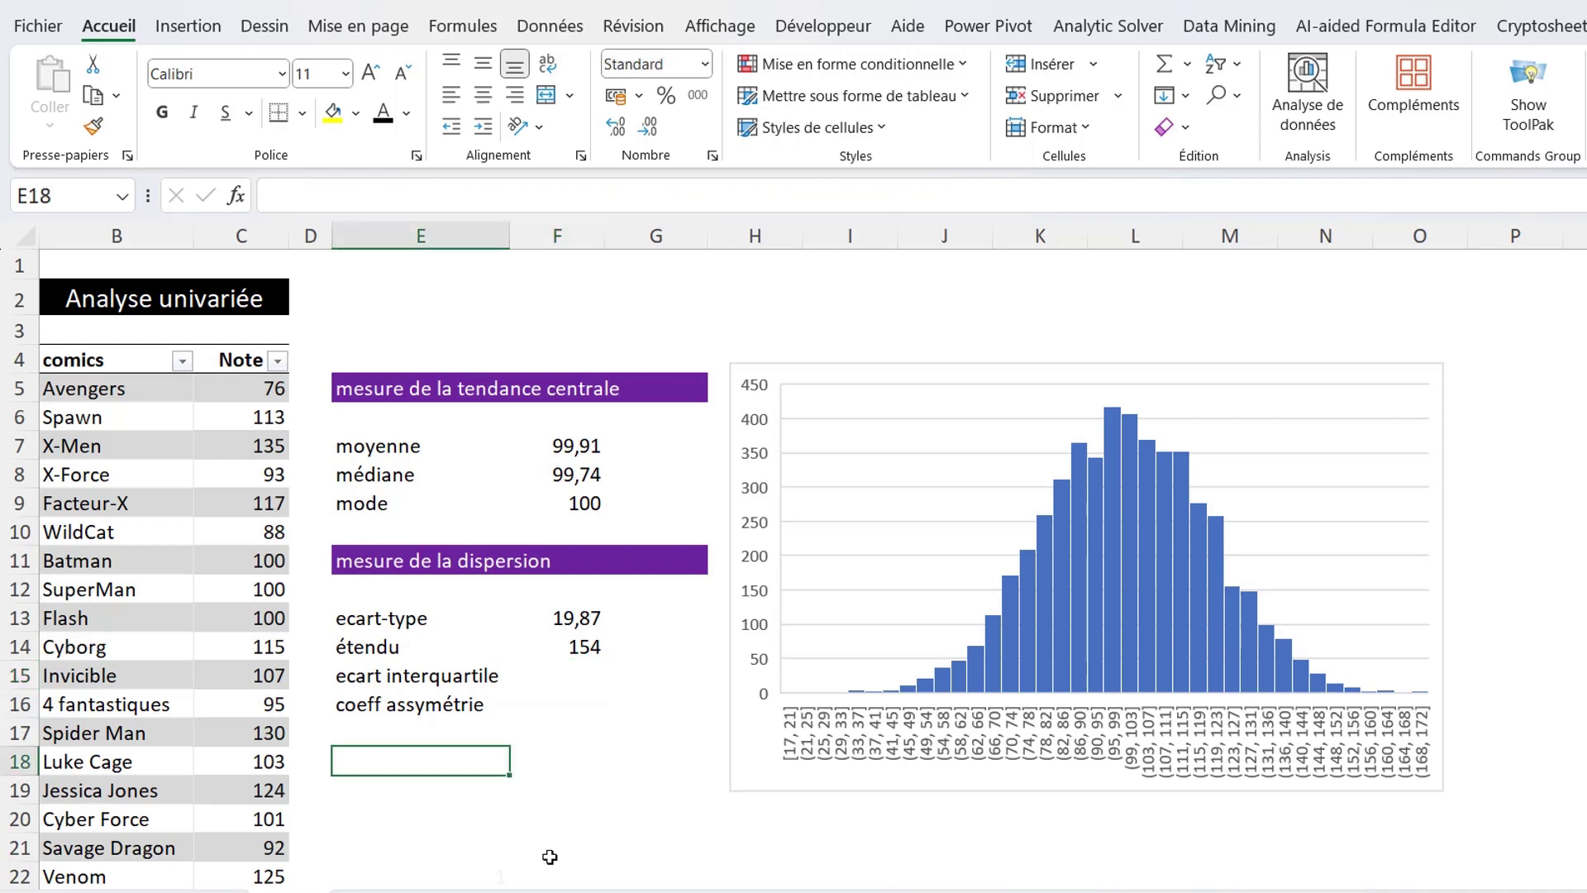
text(quartile)
key(Return)
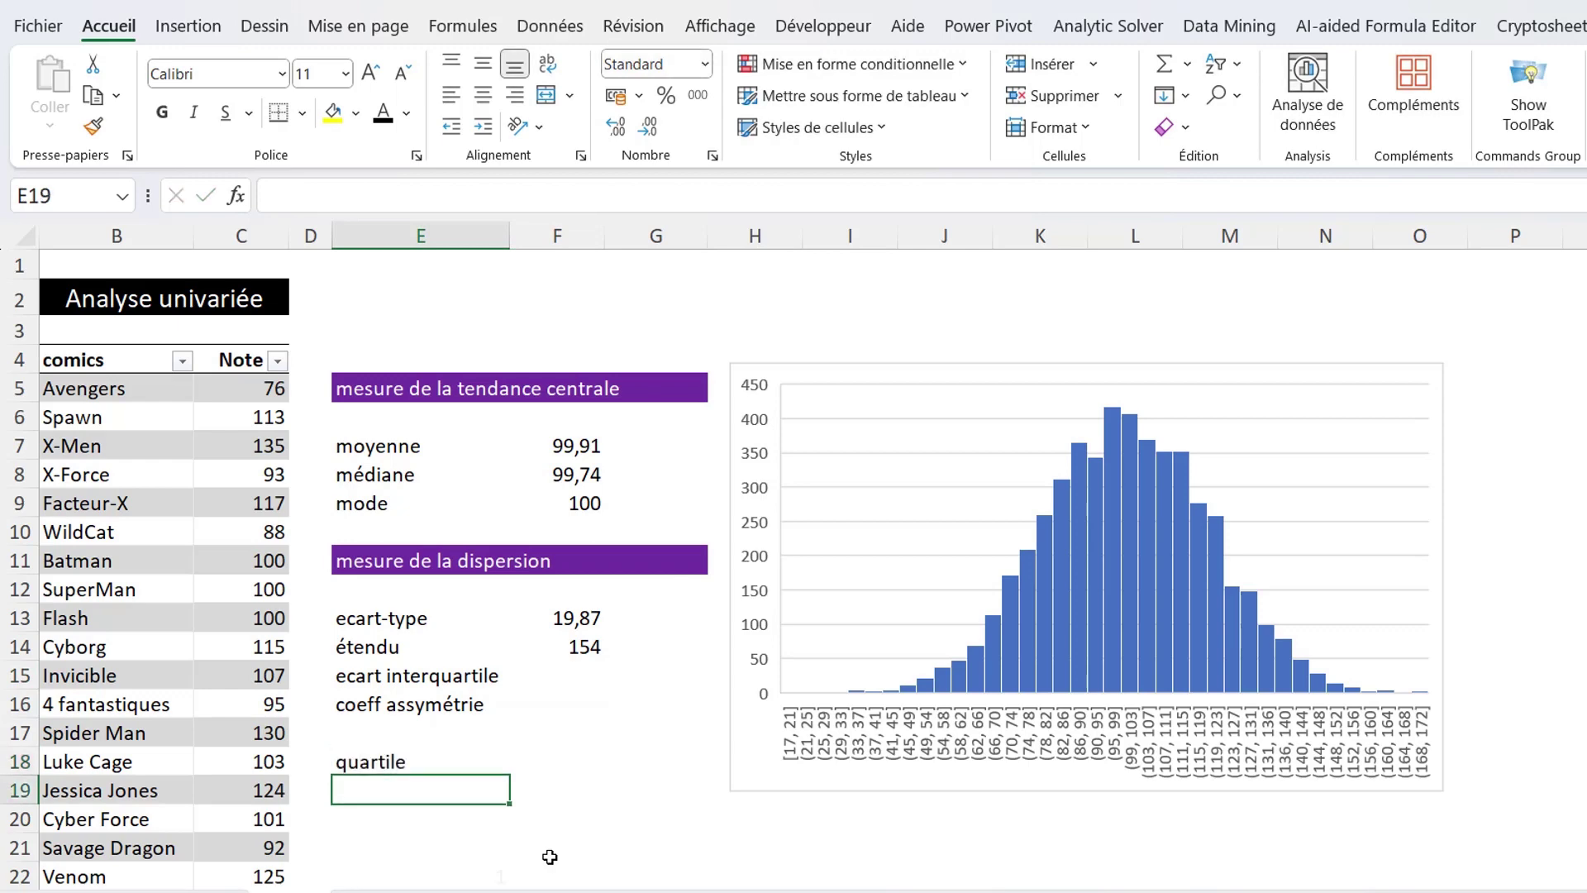
text(1)
key(Return)
text(2)
key(Return)
text(3)
key(Return)
text(4)
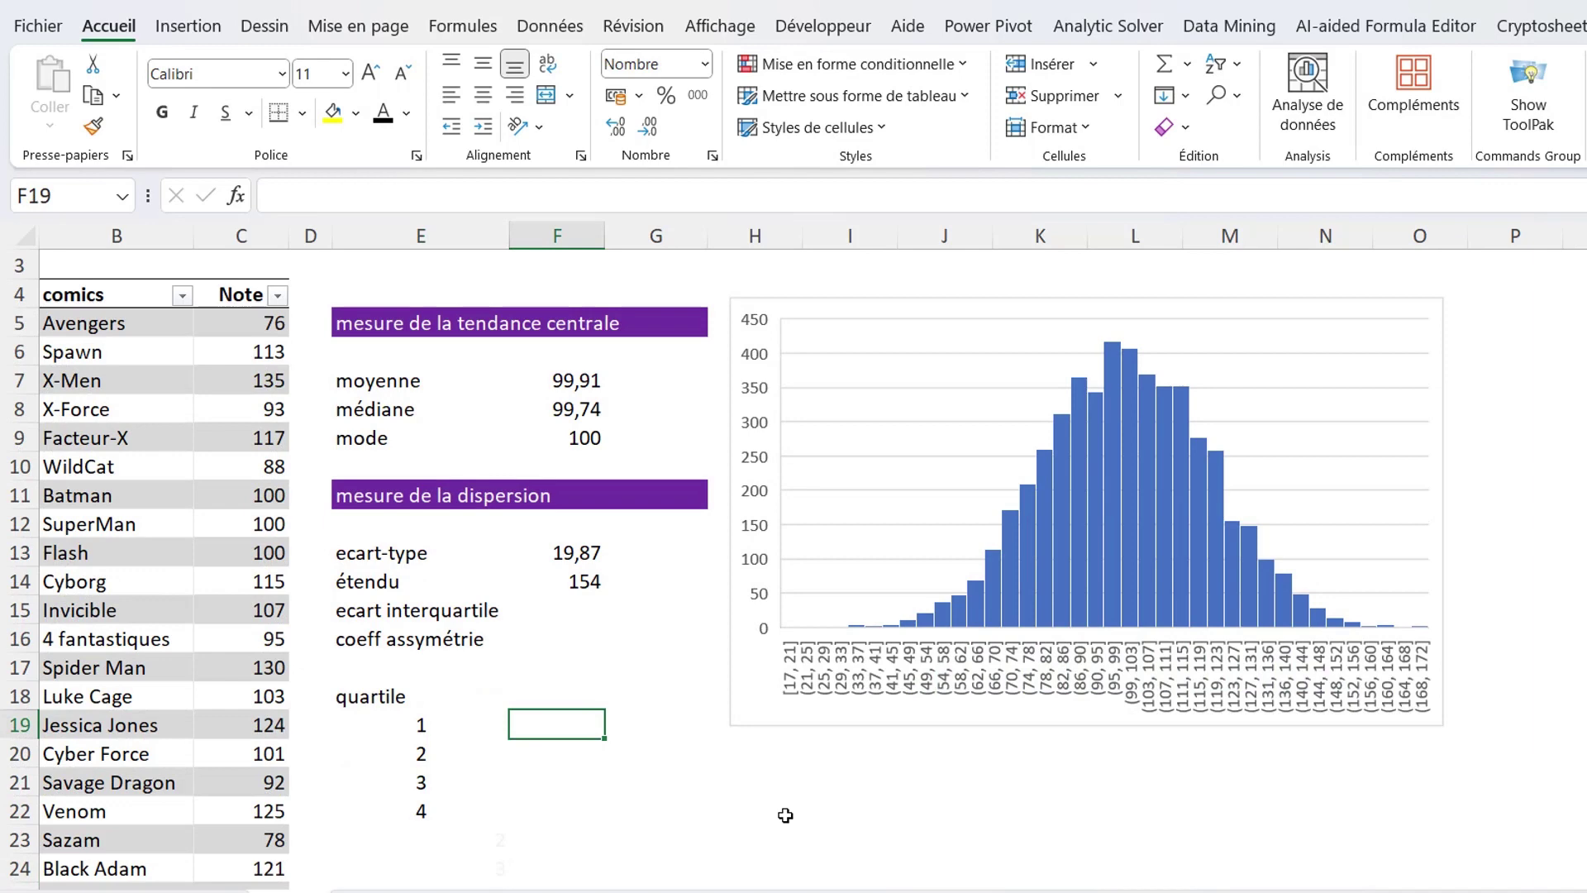
Enter =QUARTILE.INCLURE(score[Note];E19) for the first quartile, giving 86,17
text(=qu)
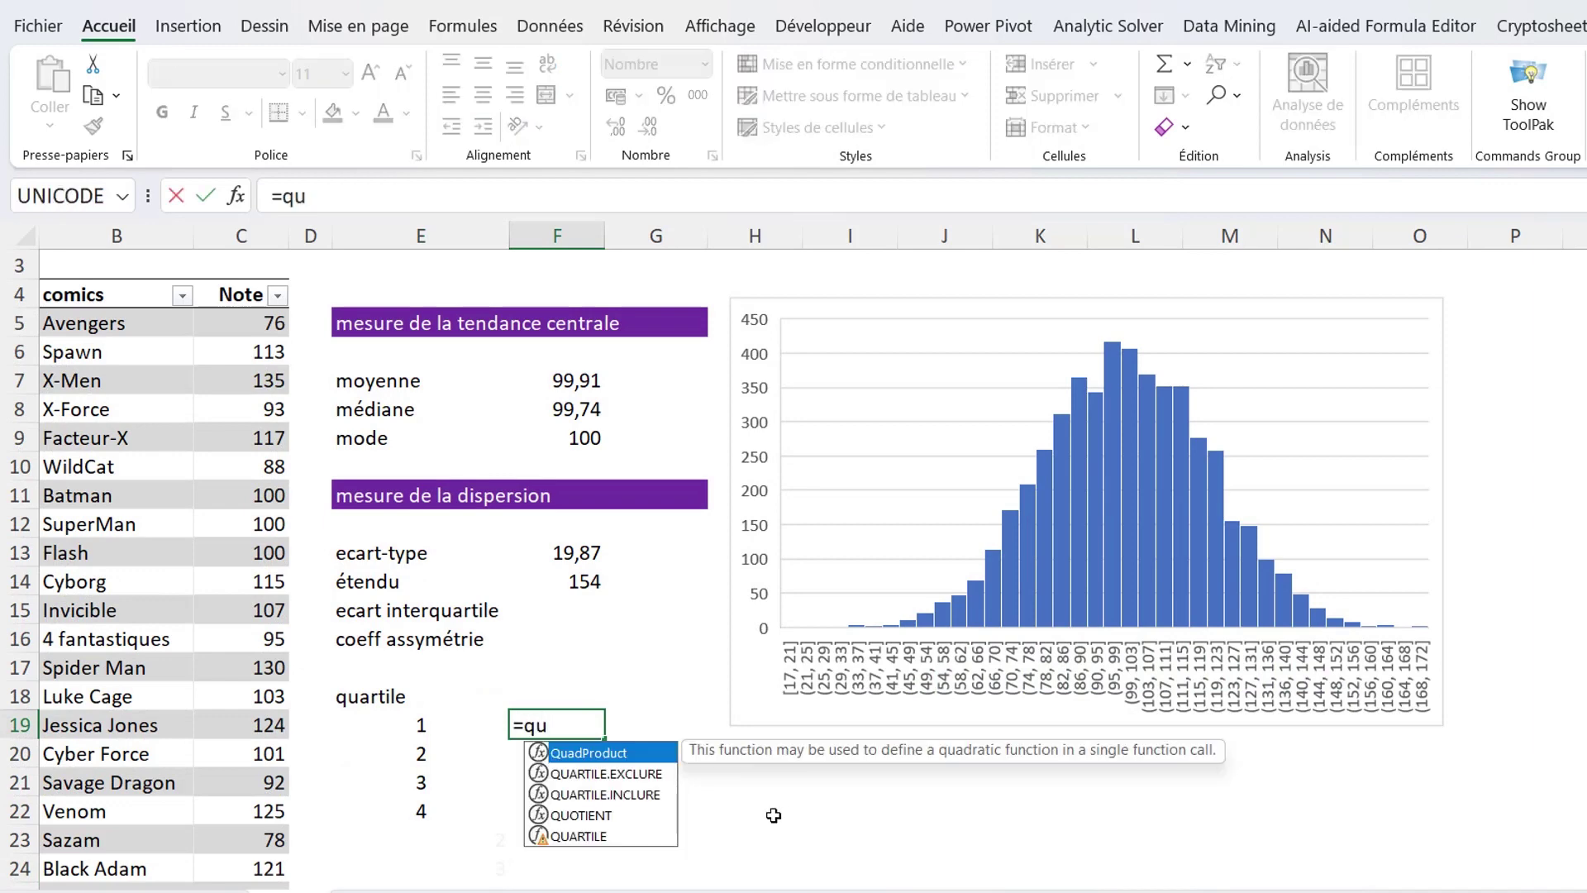
double_click(638, 795)
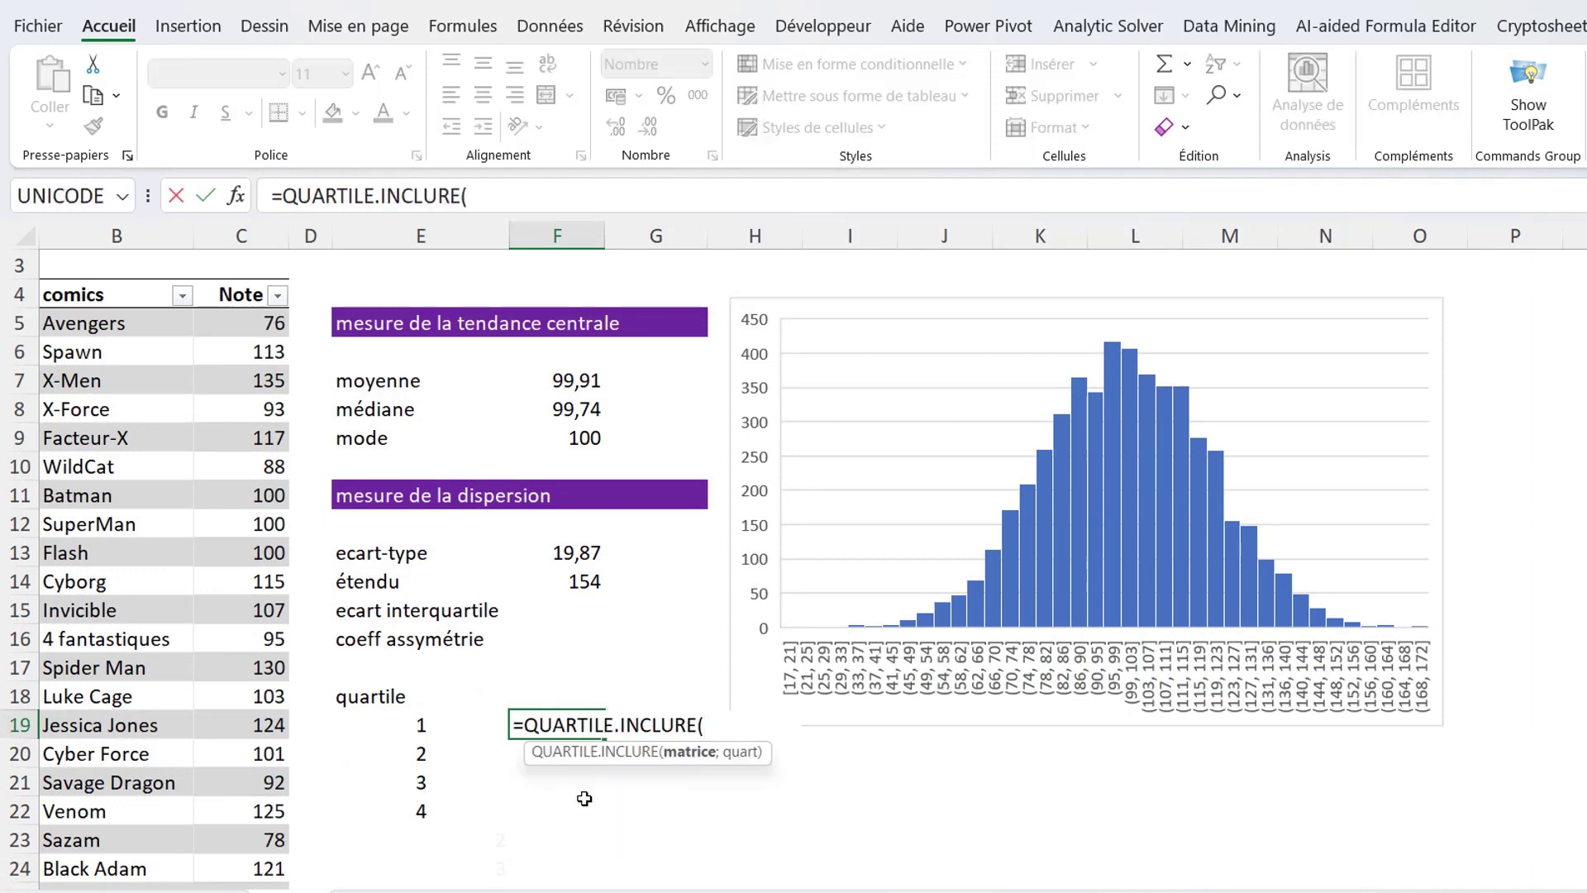
click(229, 276)
text(;)
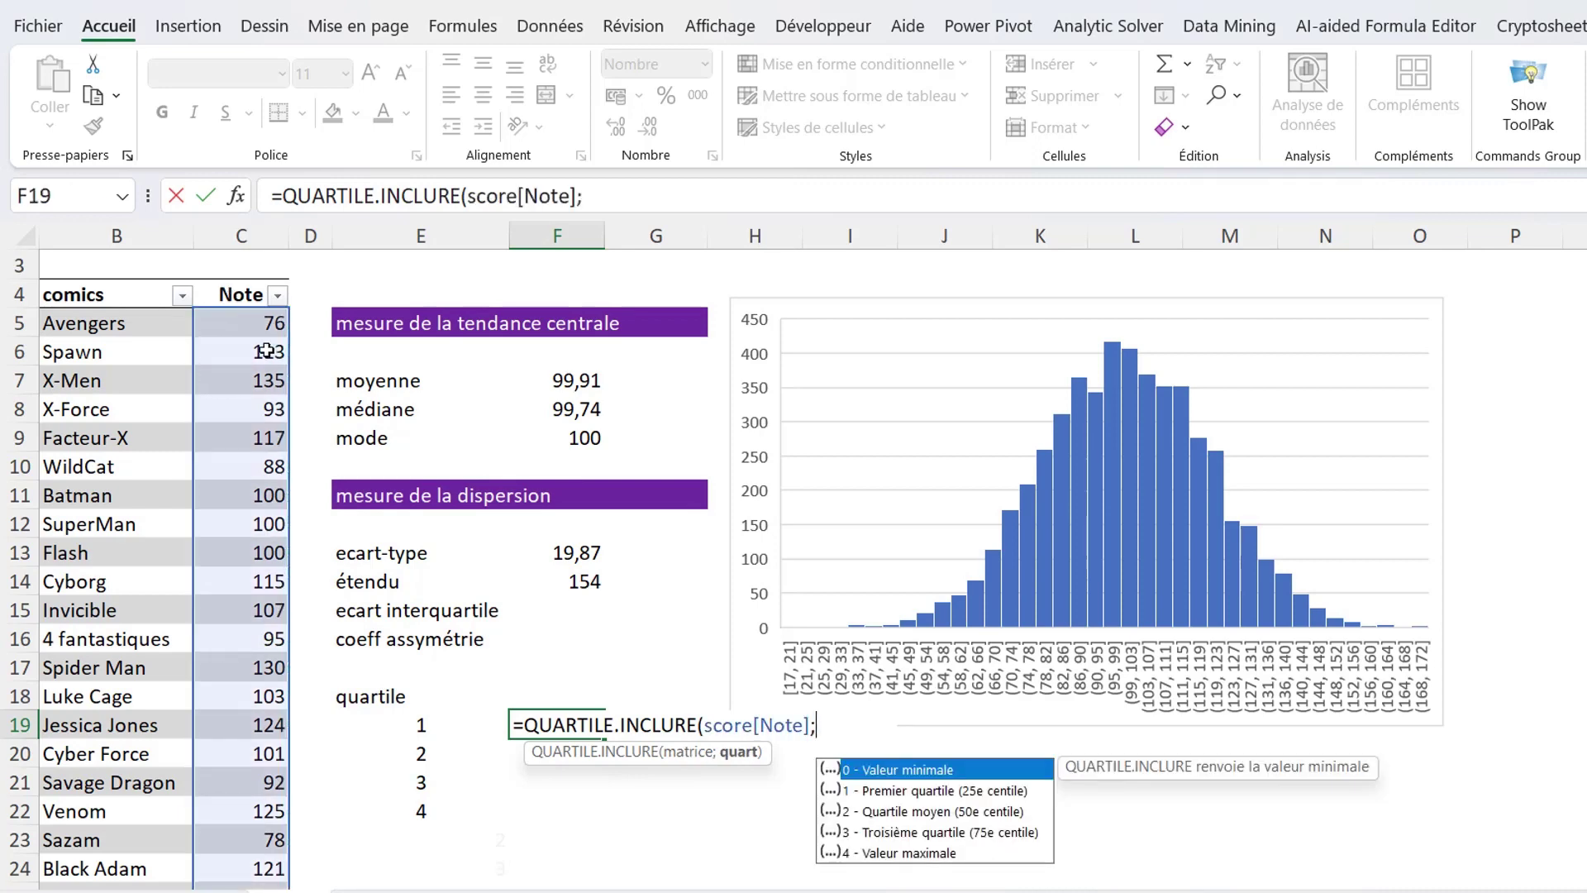
click(392, 723)
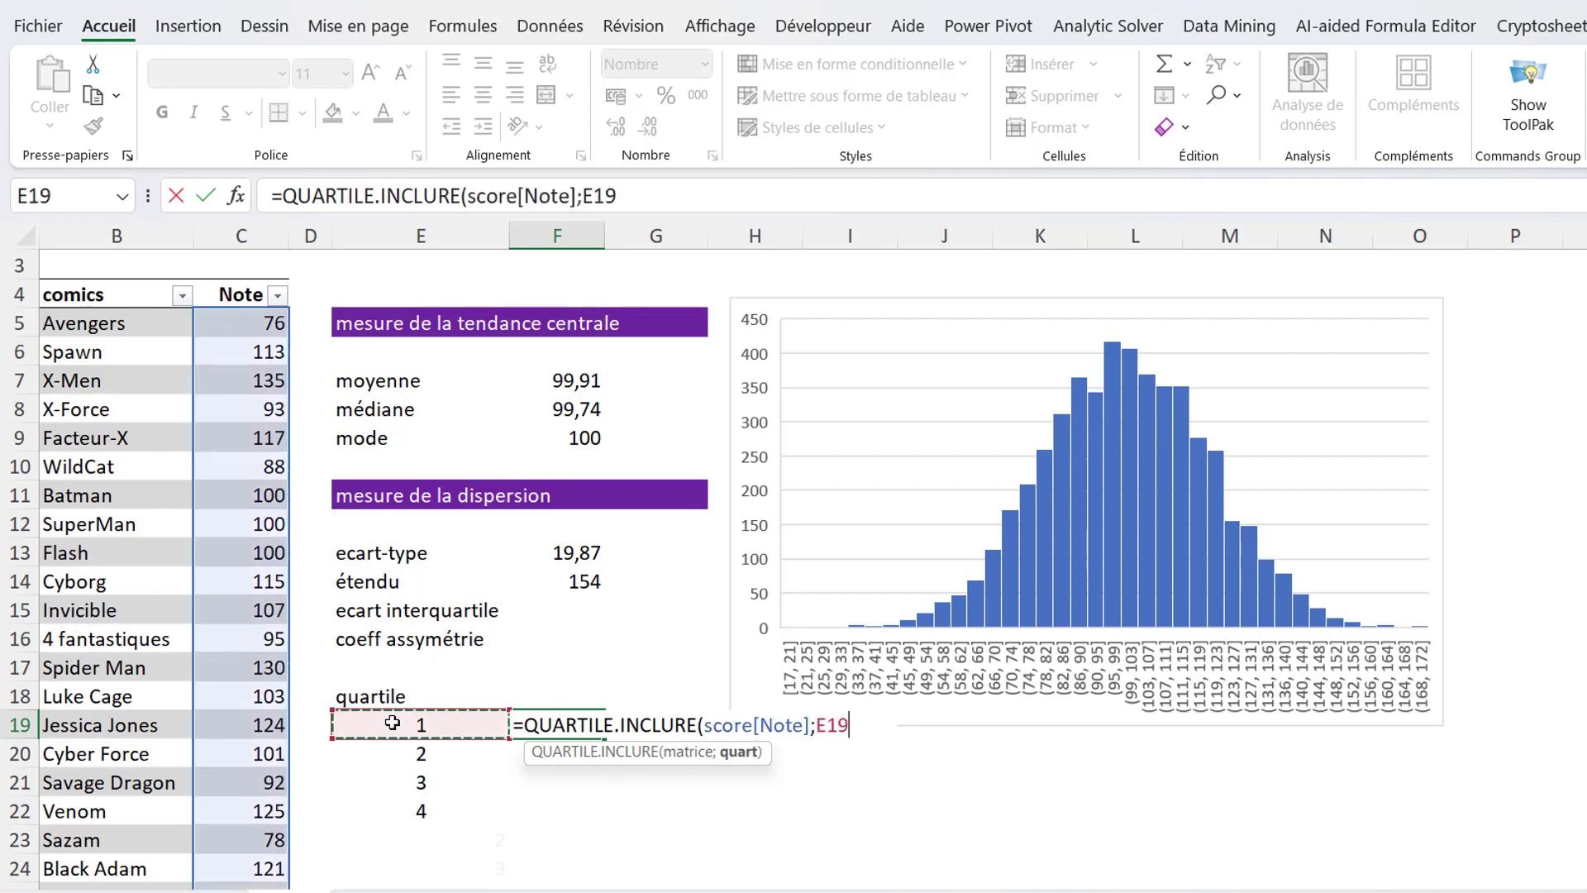
text())
key(Return)
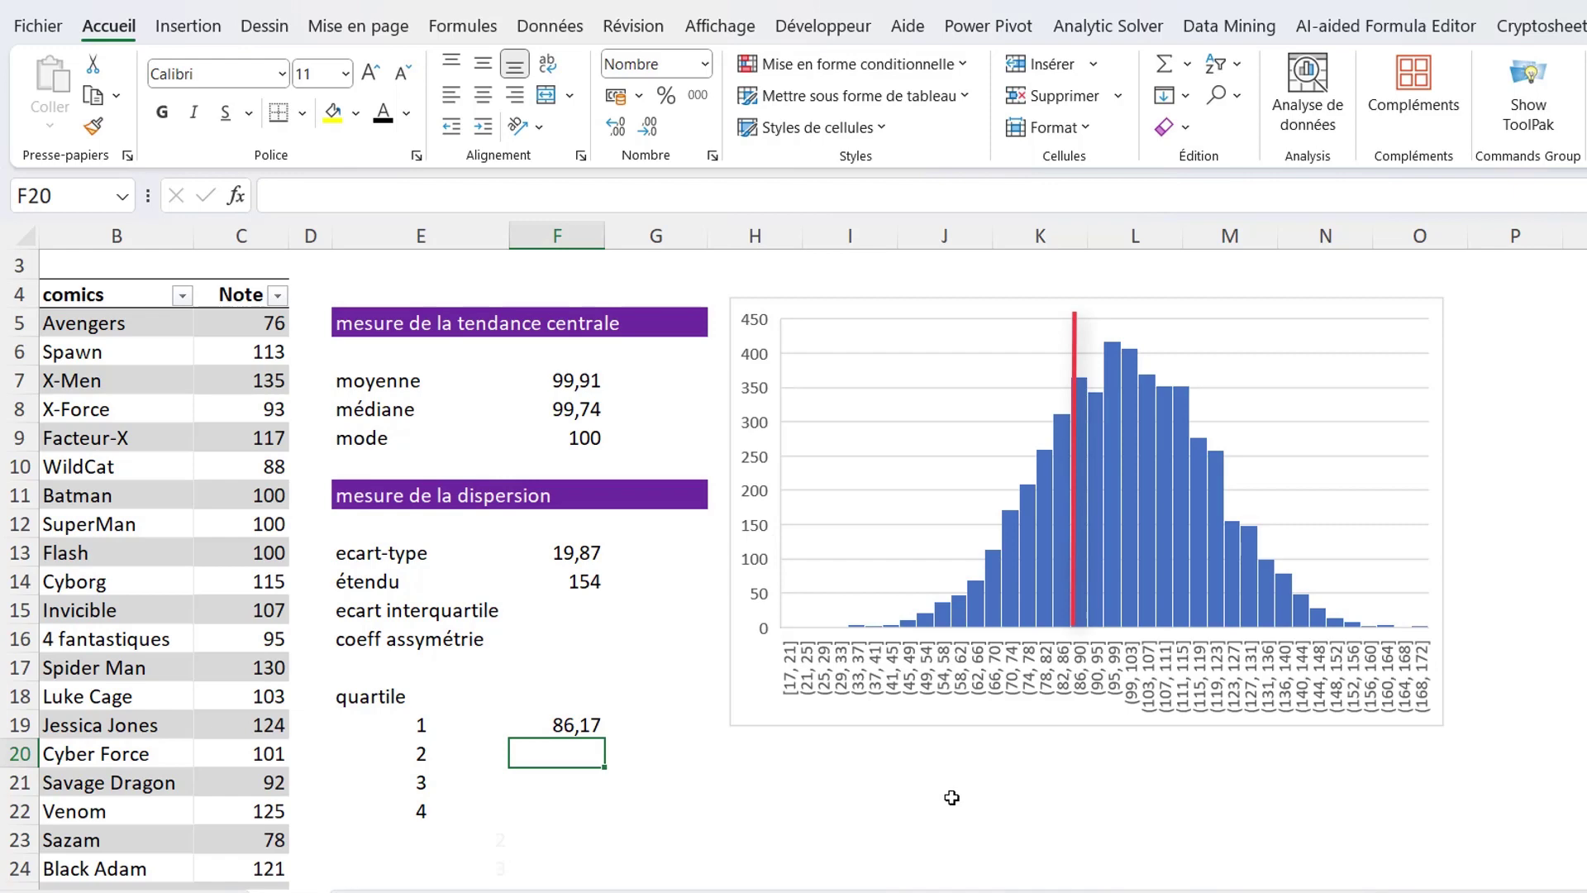
click(579, 721)
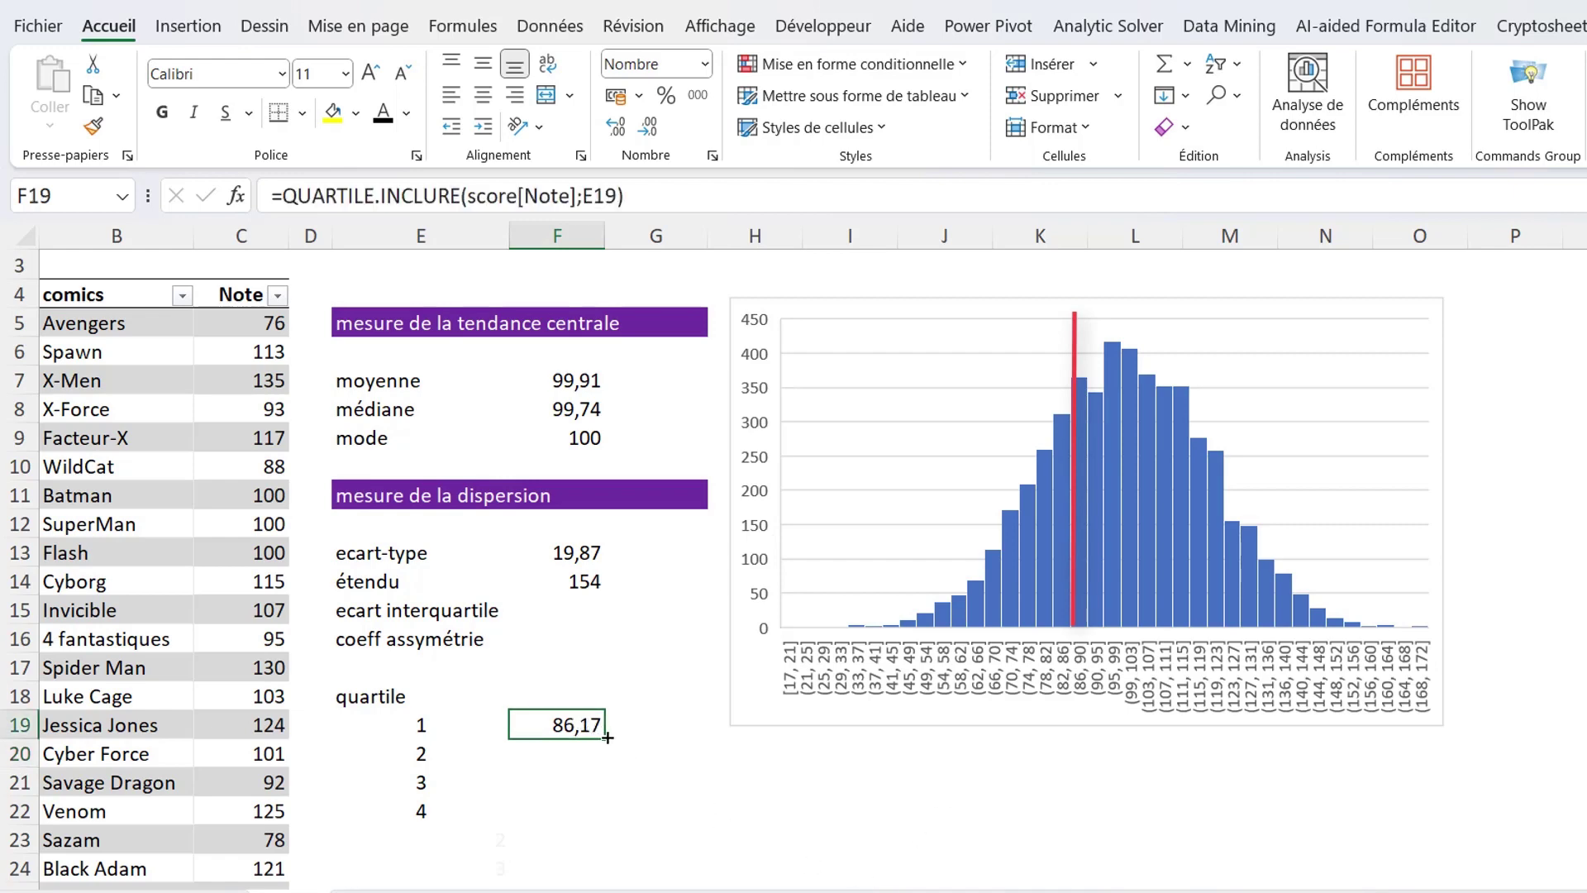
Fill the QUARTILE.INCLURE formula down to F22, giving 99,74, 113,46 and 170,76
drag(608, 736, 609, 752)
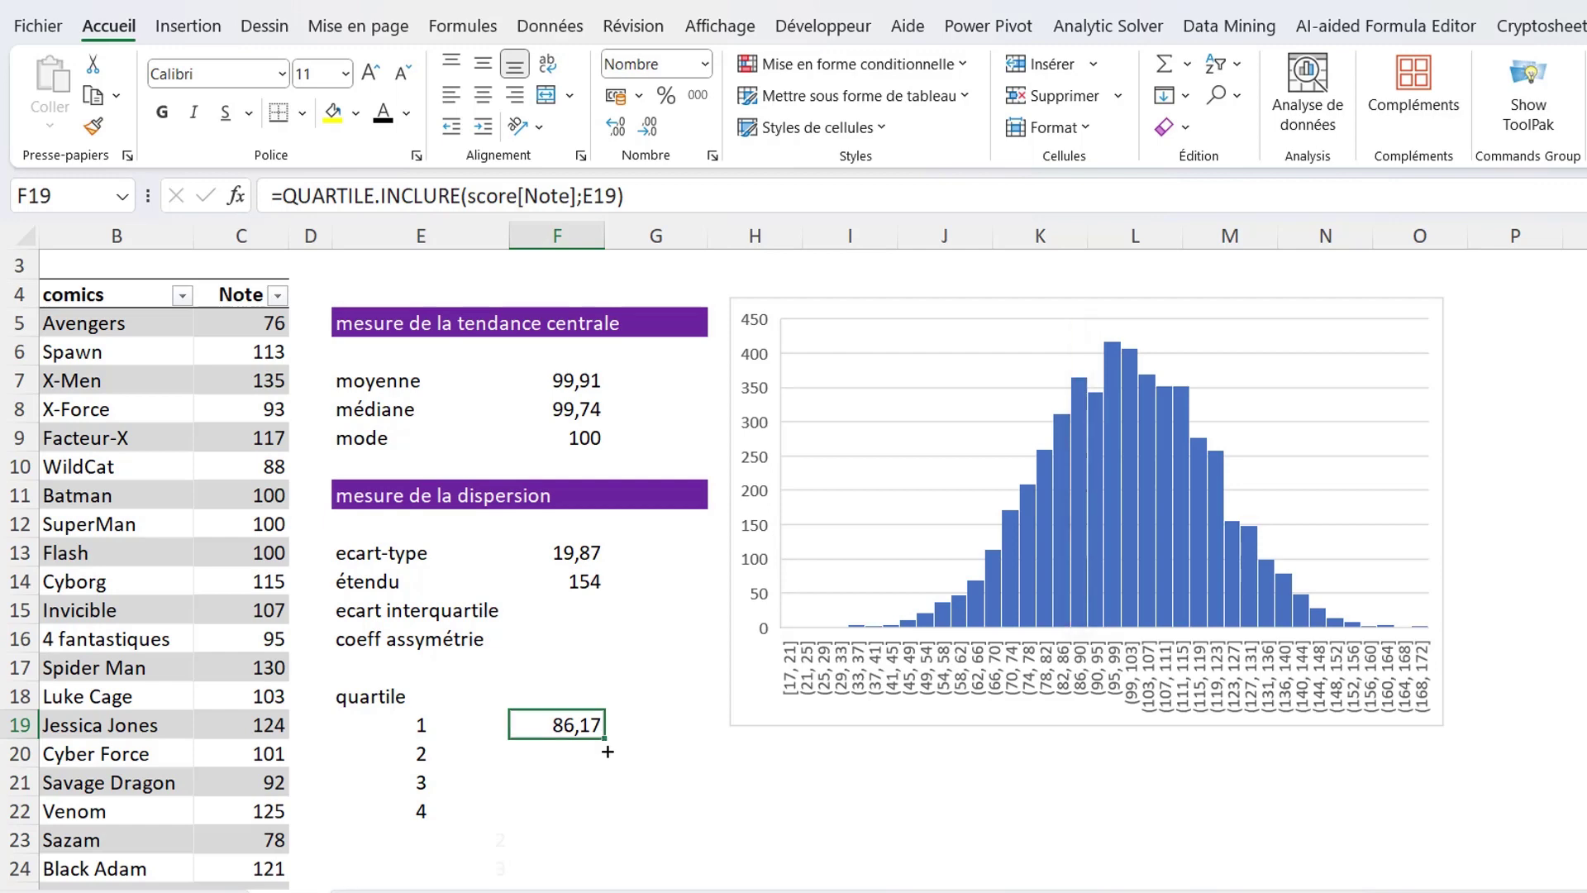
click(723, 756)
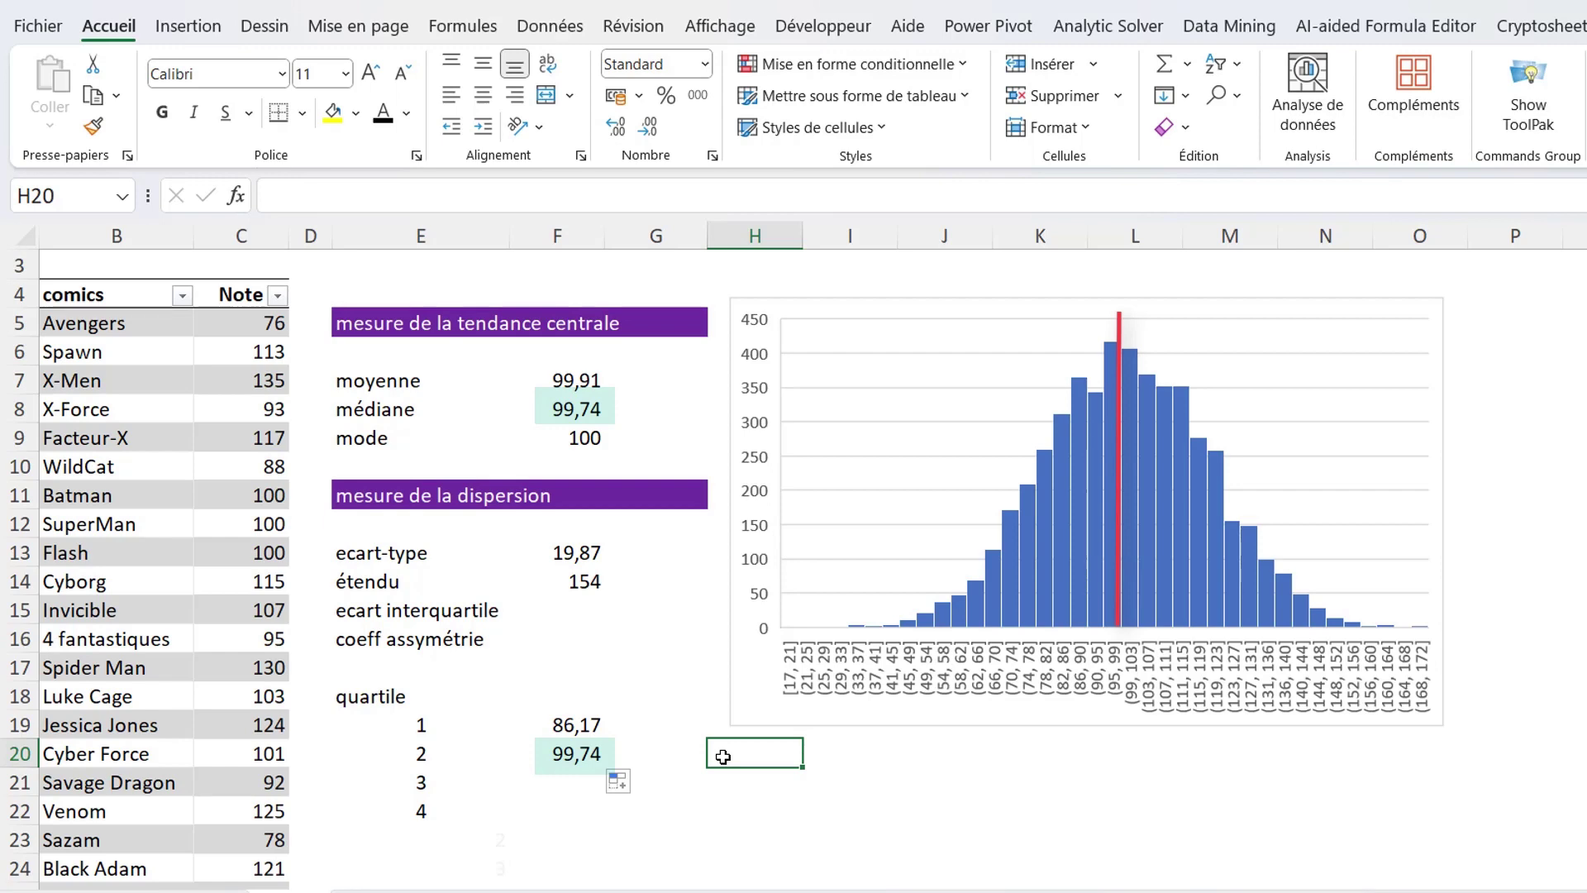
key(Left)
key(Left)
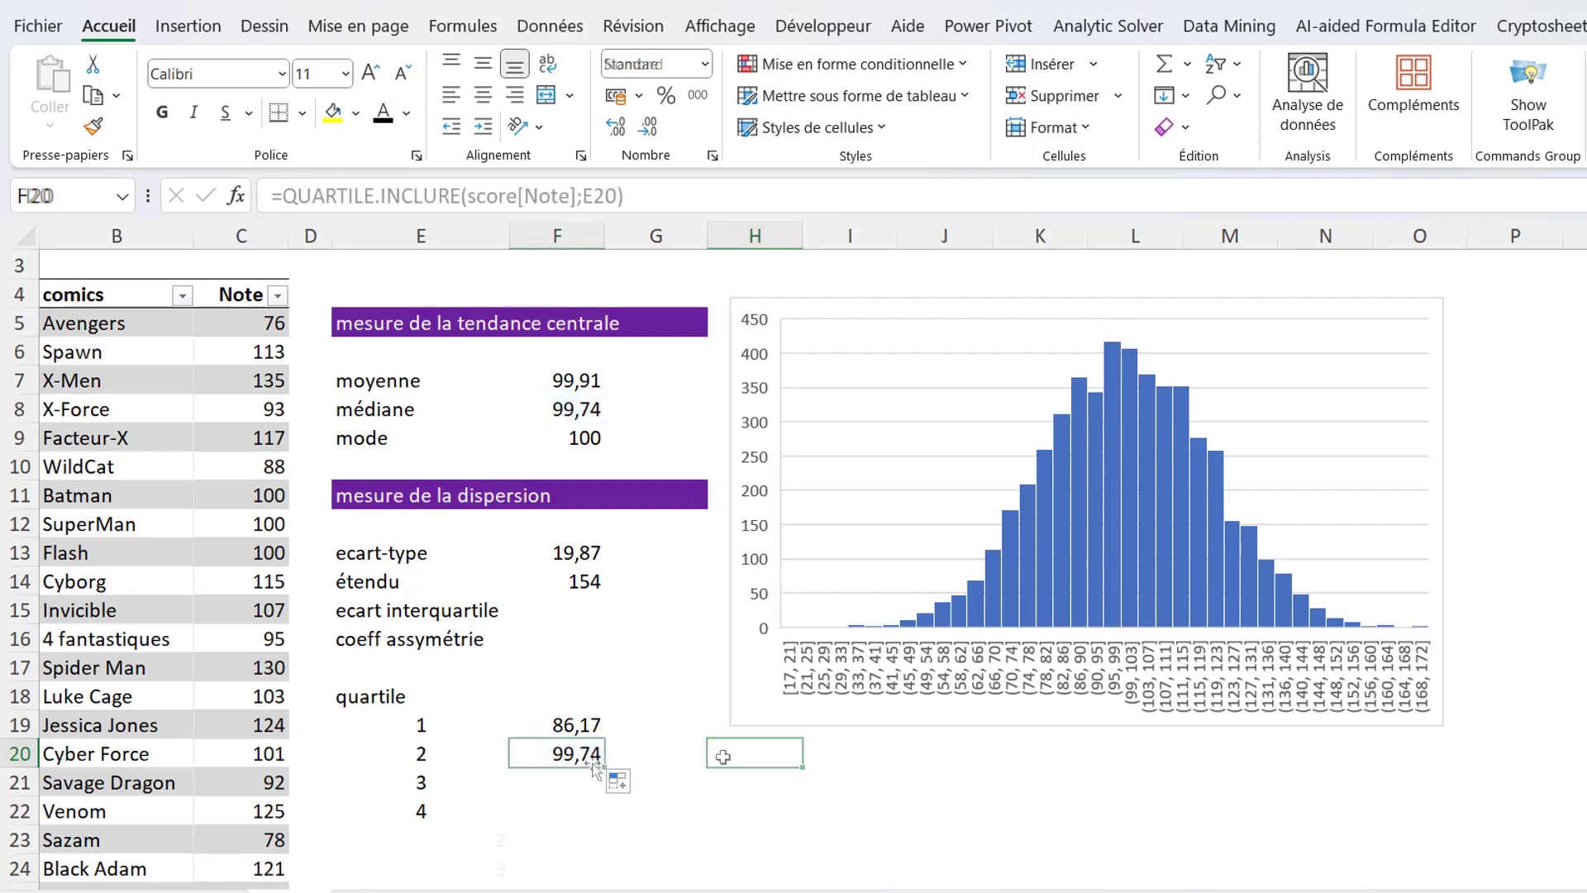
drag(604, 768, 602, 818)
click(602, 796)
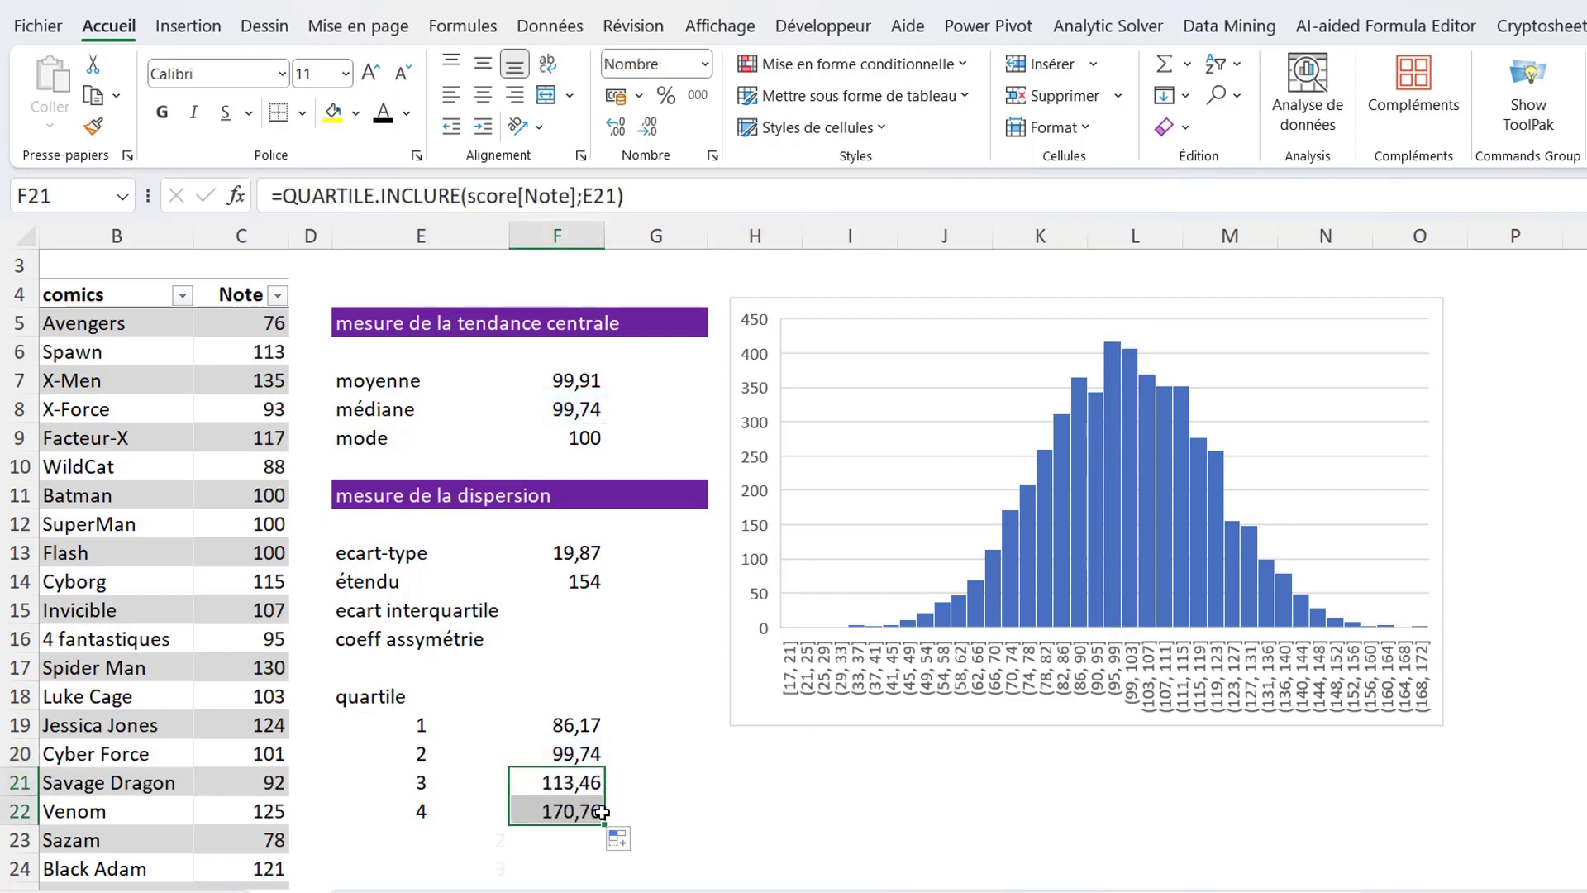
click(744, 808)
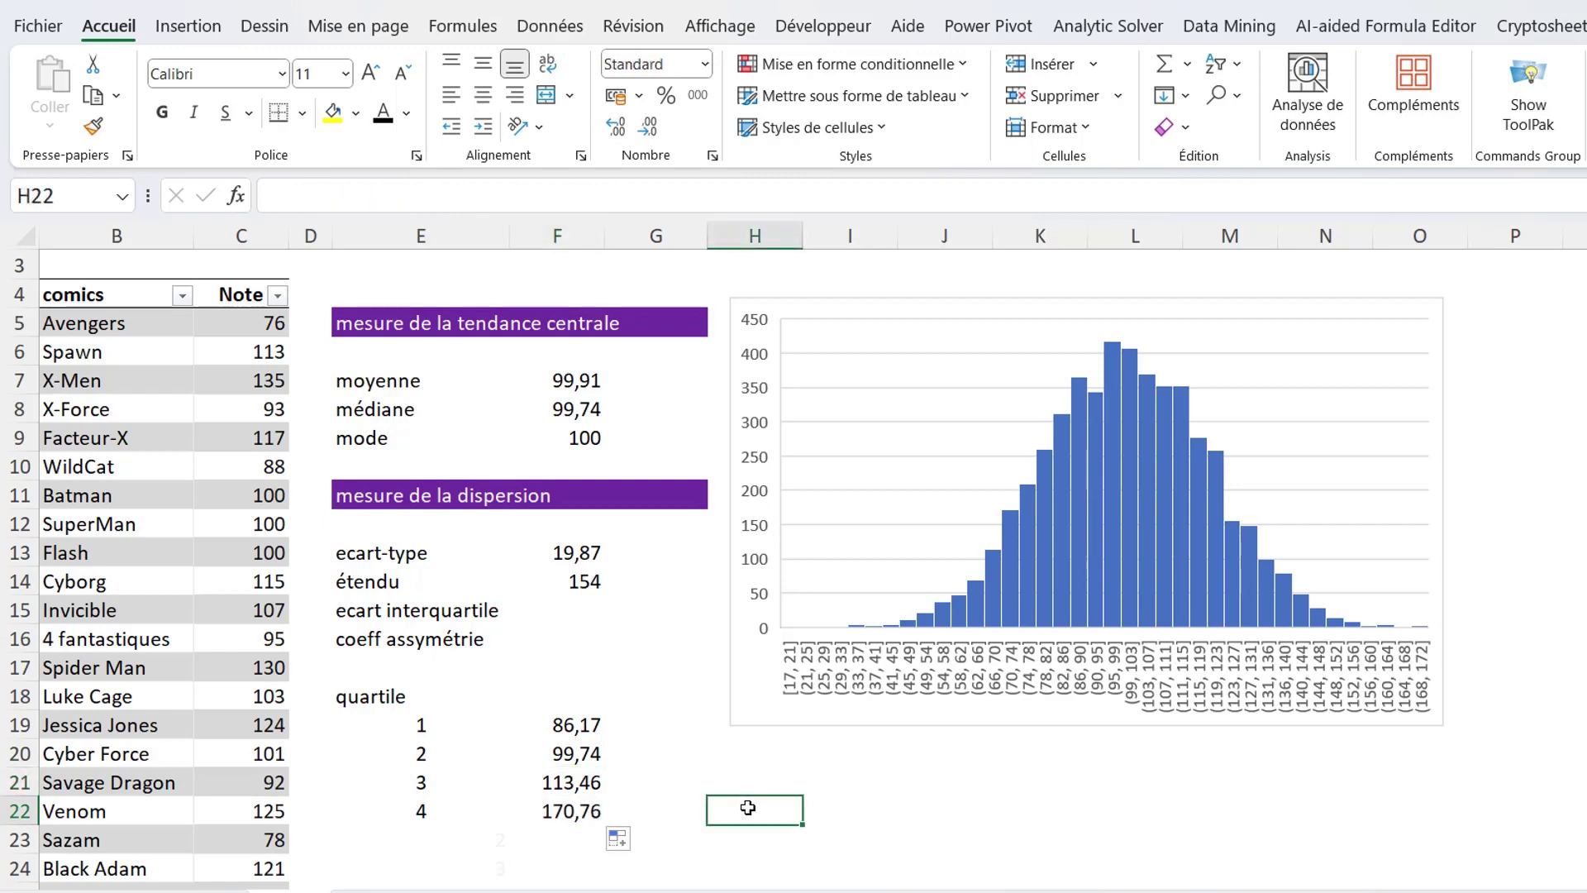
click(580, 612)
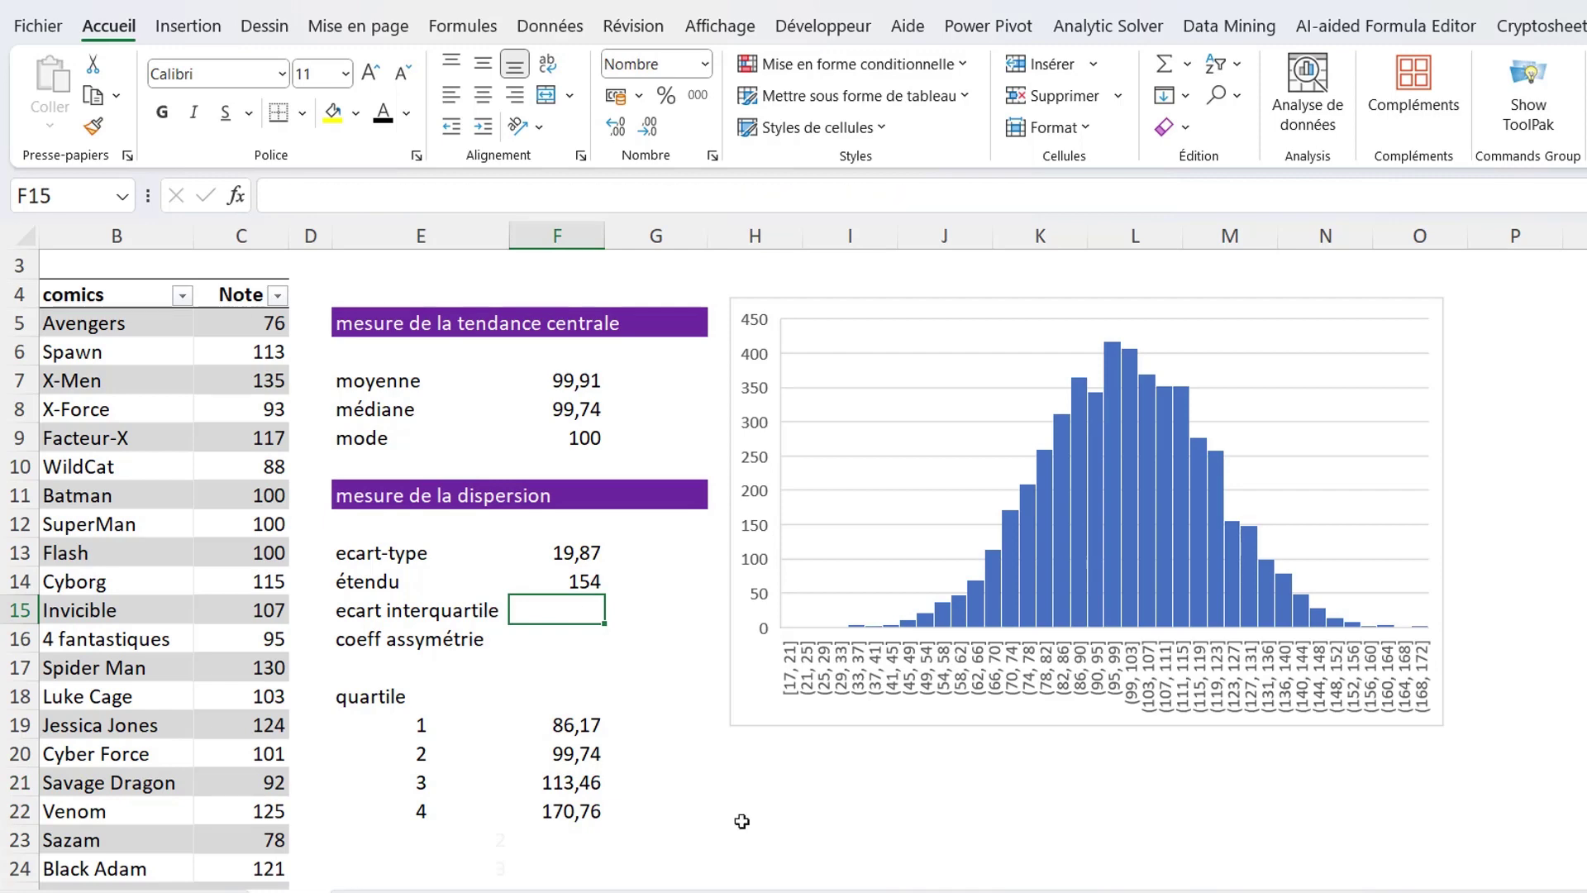
Enter =F21-F19 in F15 so the interquartile range reads 27
text(=)
click(581, 788)
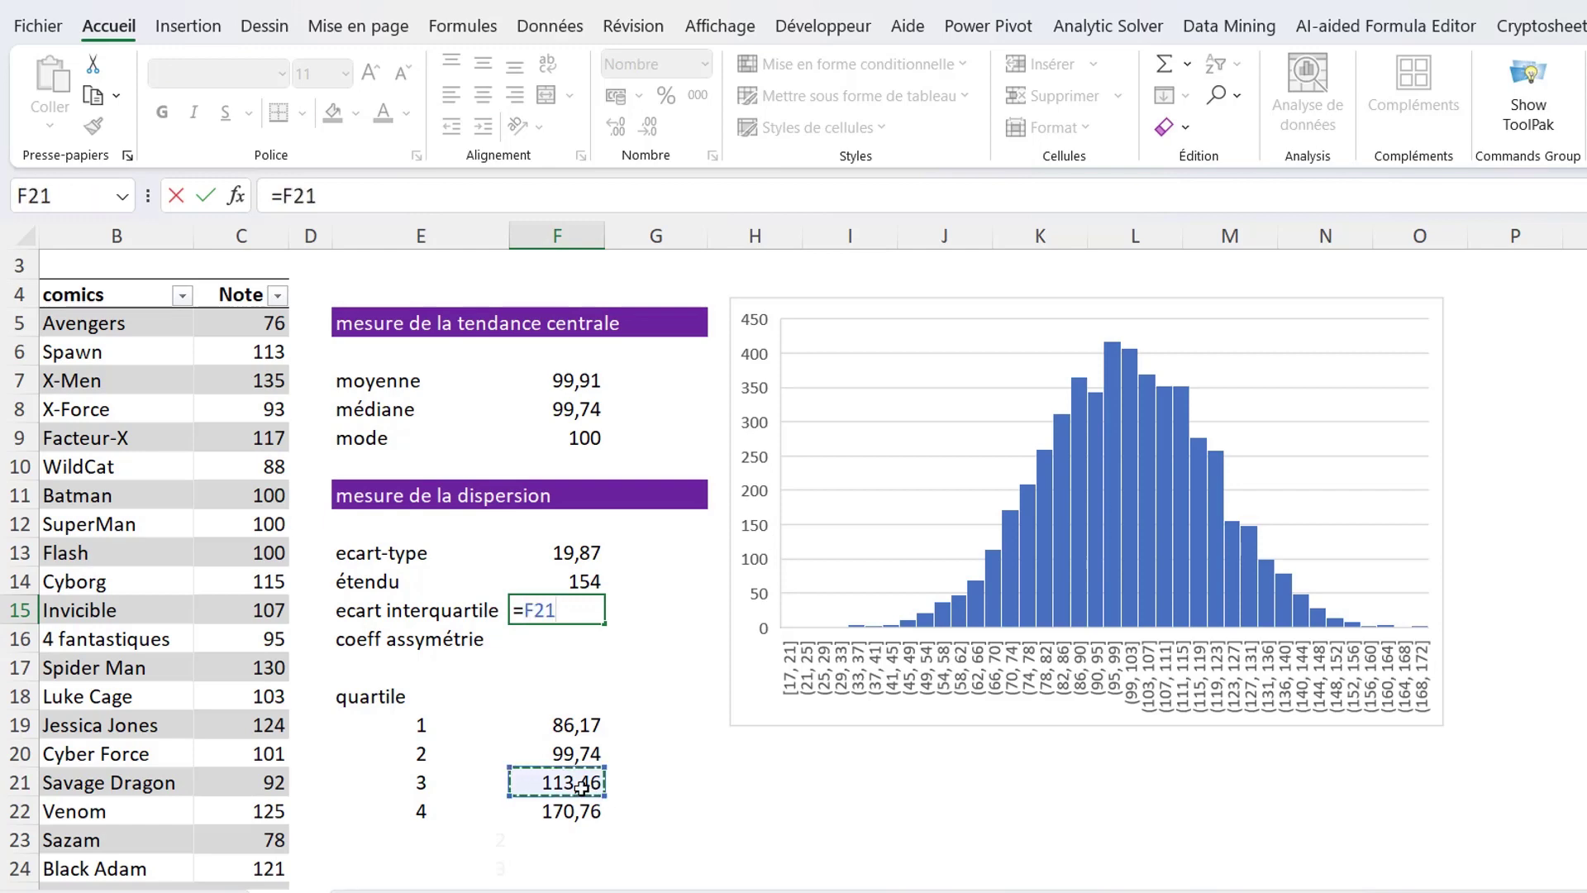
text(-)
click(572, 724)
key(ctrl+Return)
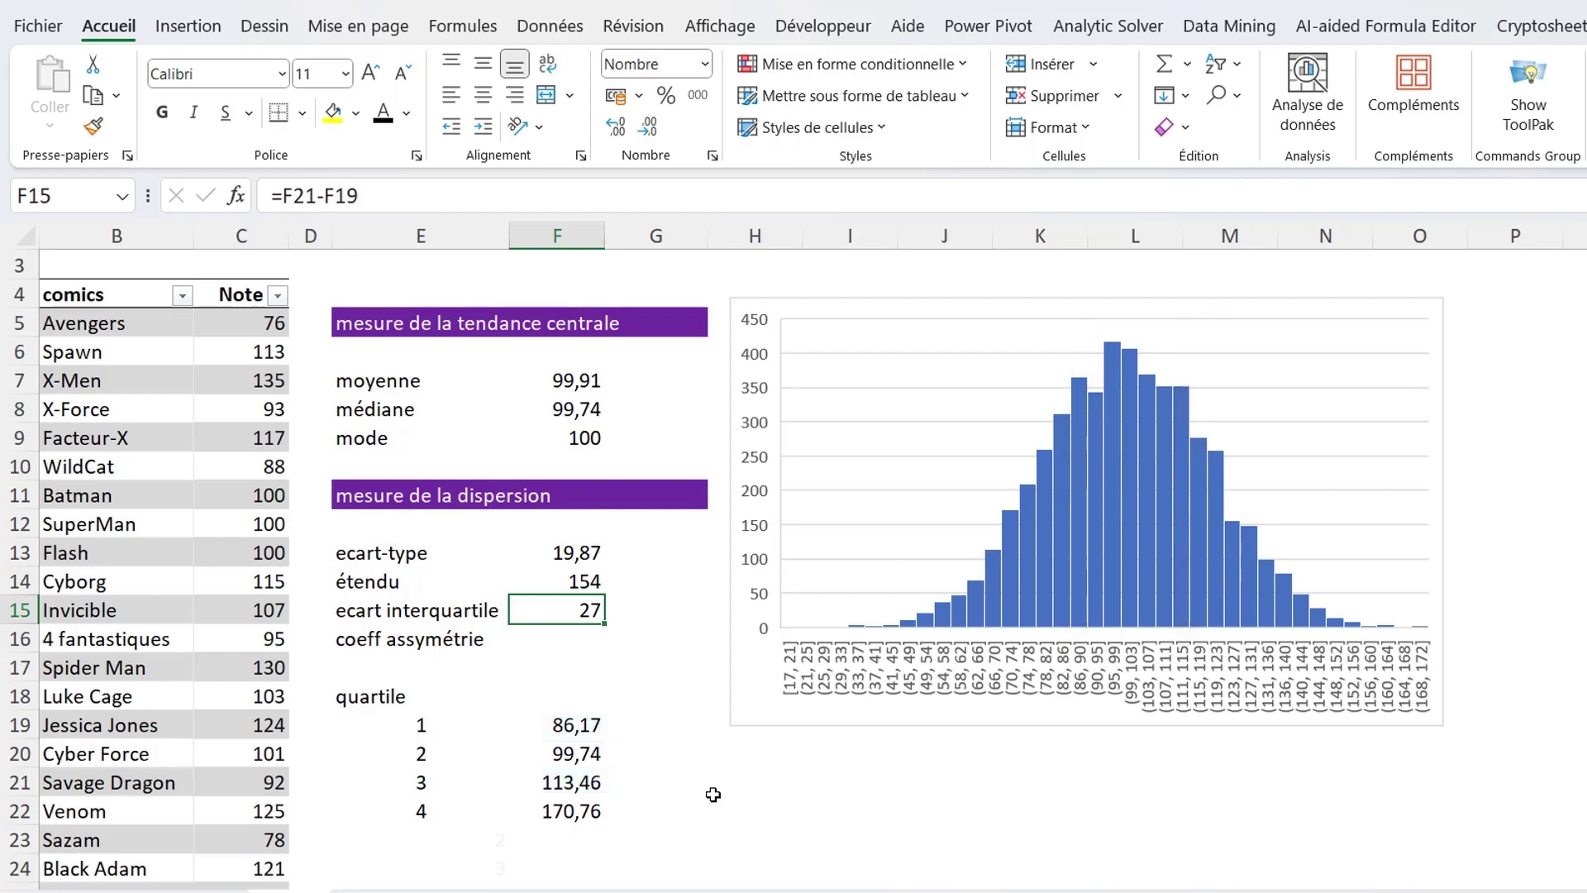
key(Down)
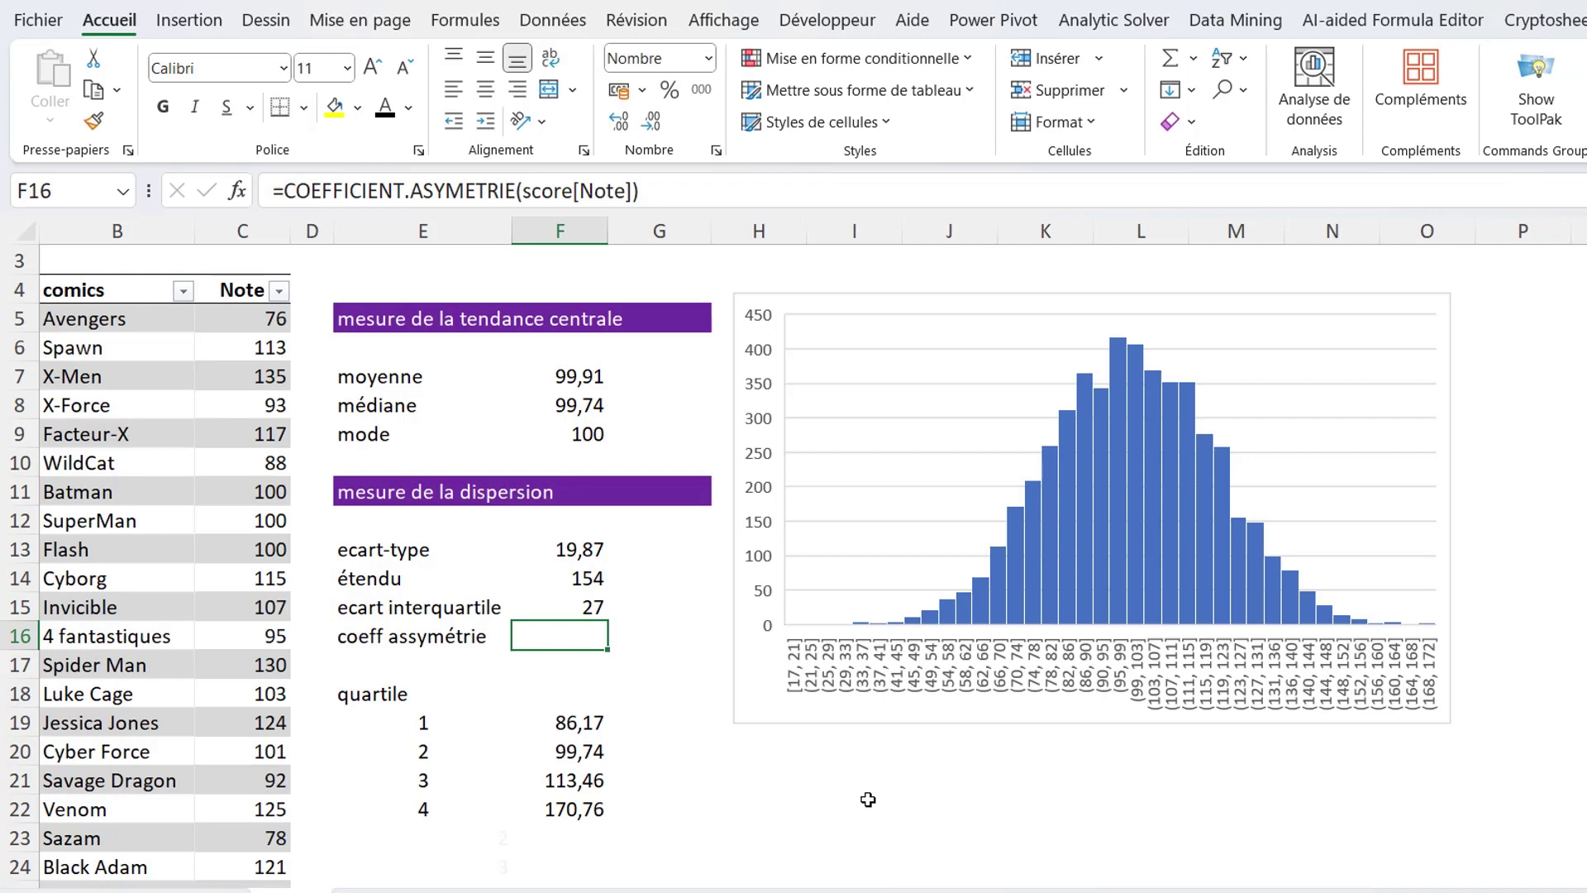
Enter COEFFICIENT.ASYMETRIE over the Note column in F16, giving a skewness of 0,013
text(=co)
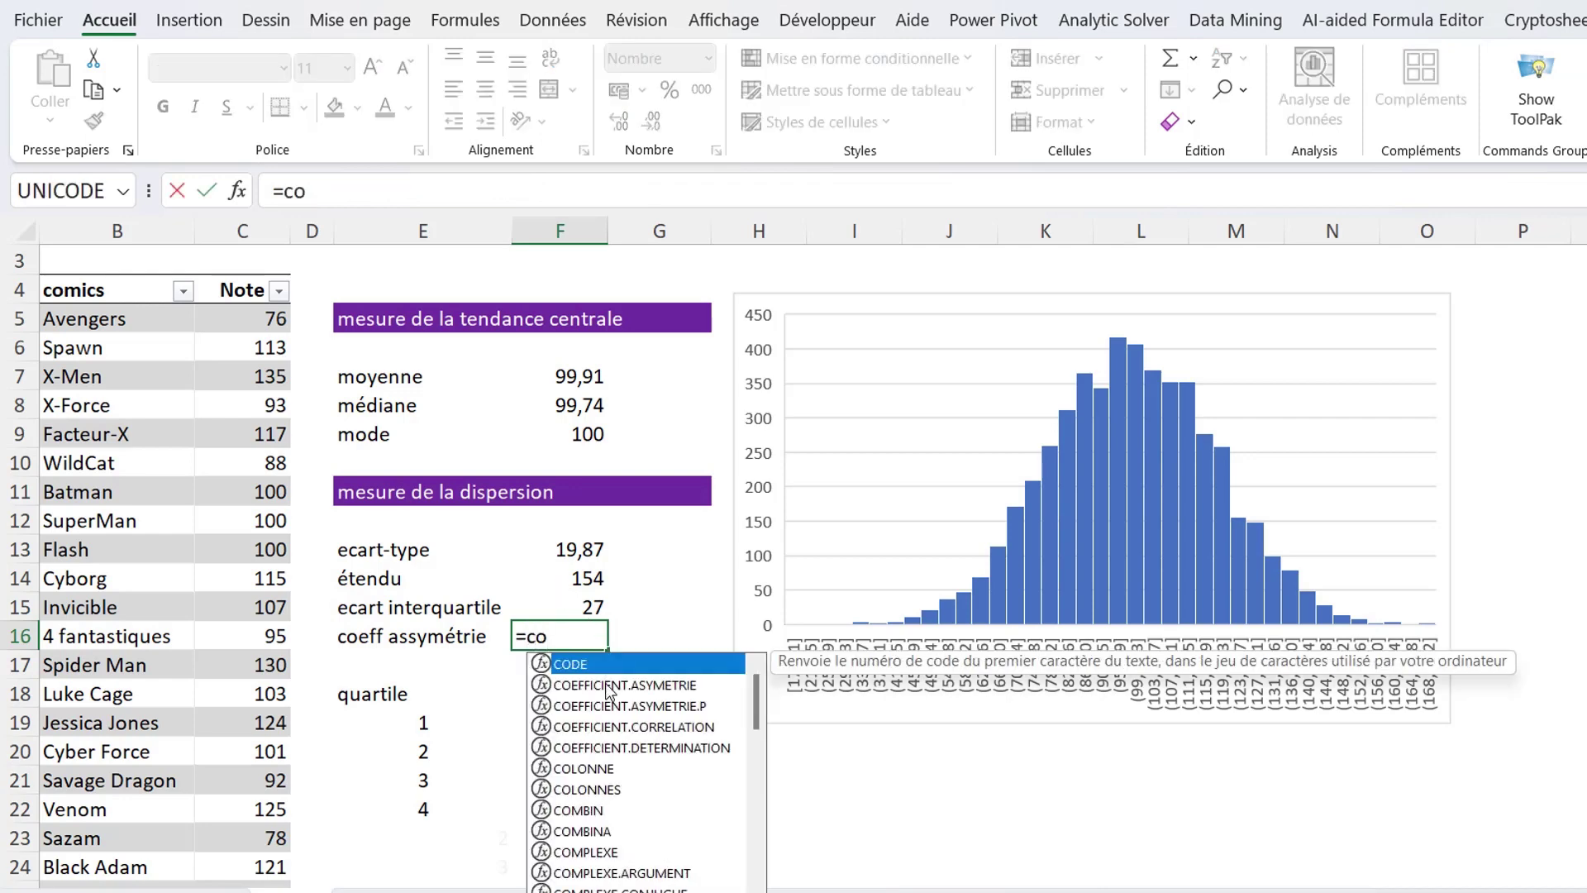
double_click(608, 685)
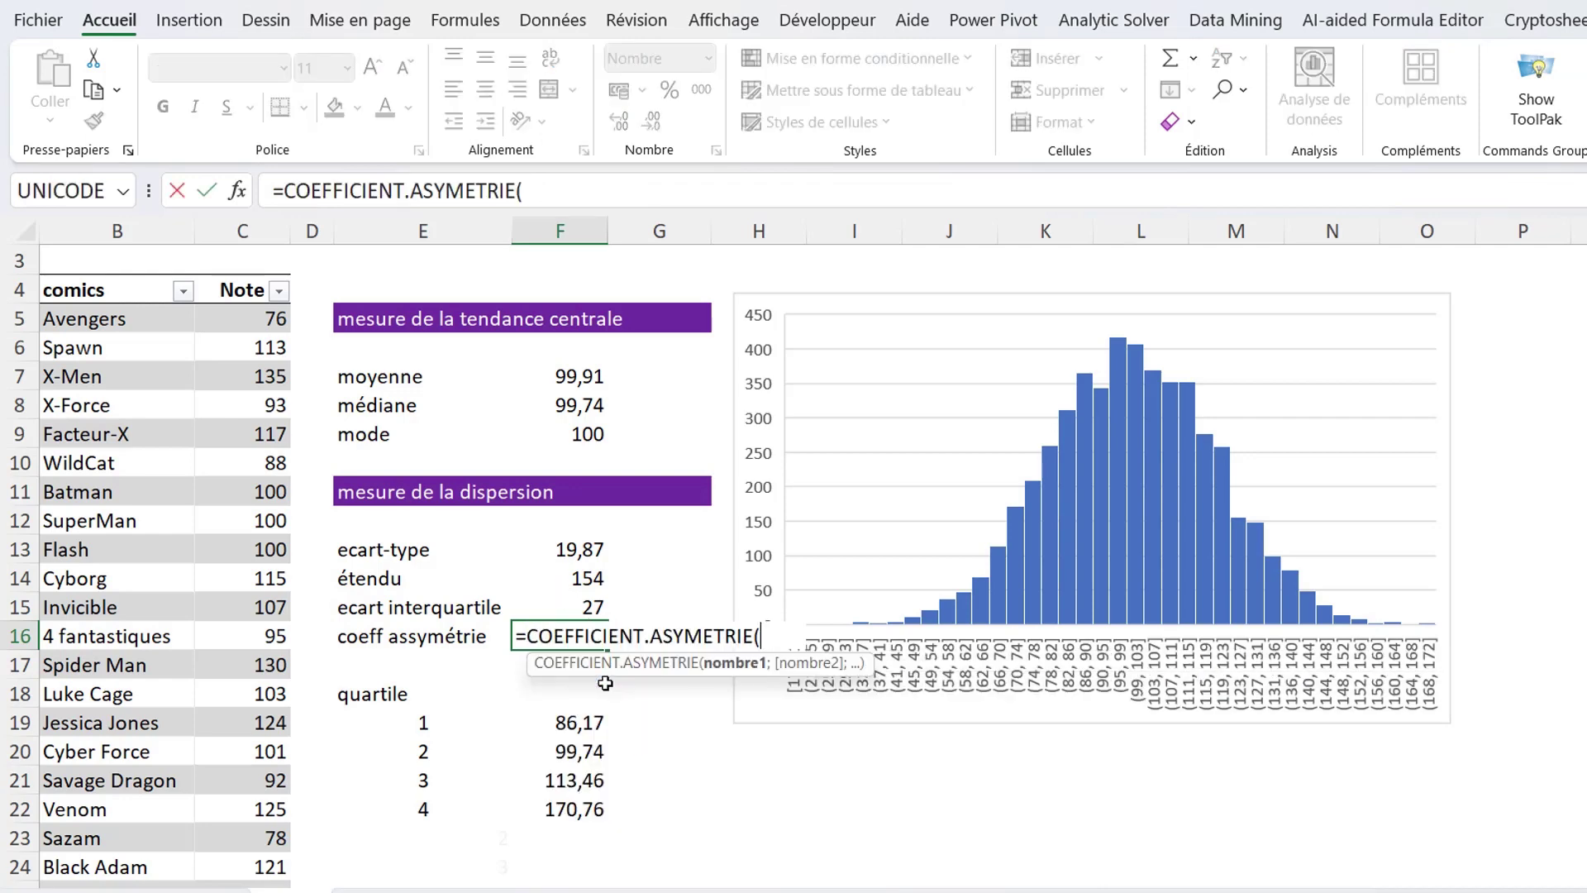
click(239, 281)
key(Return)
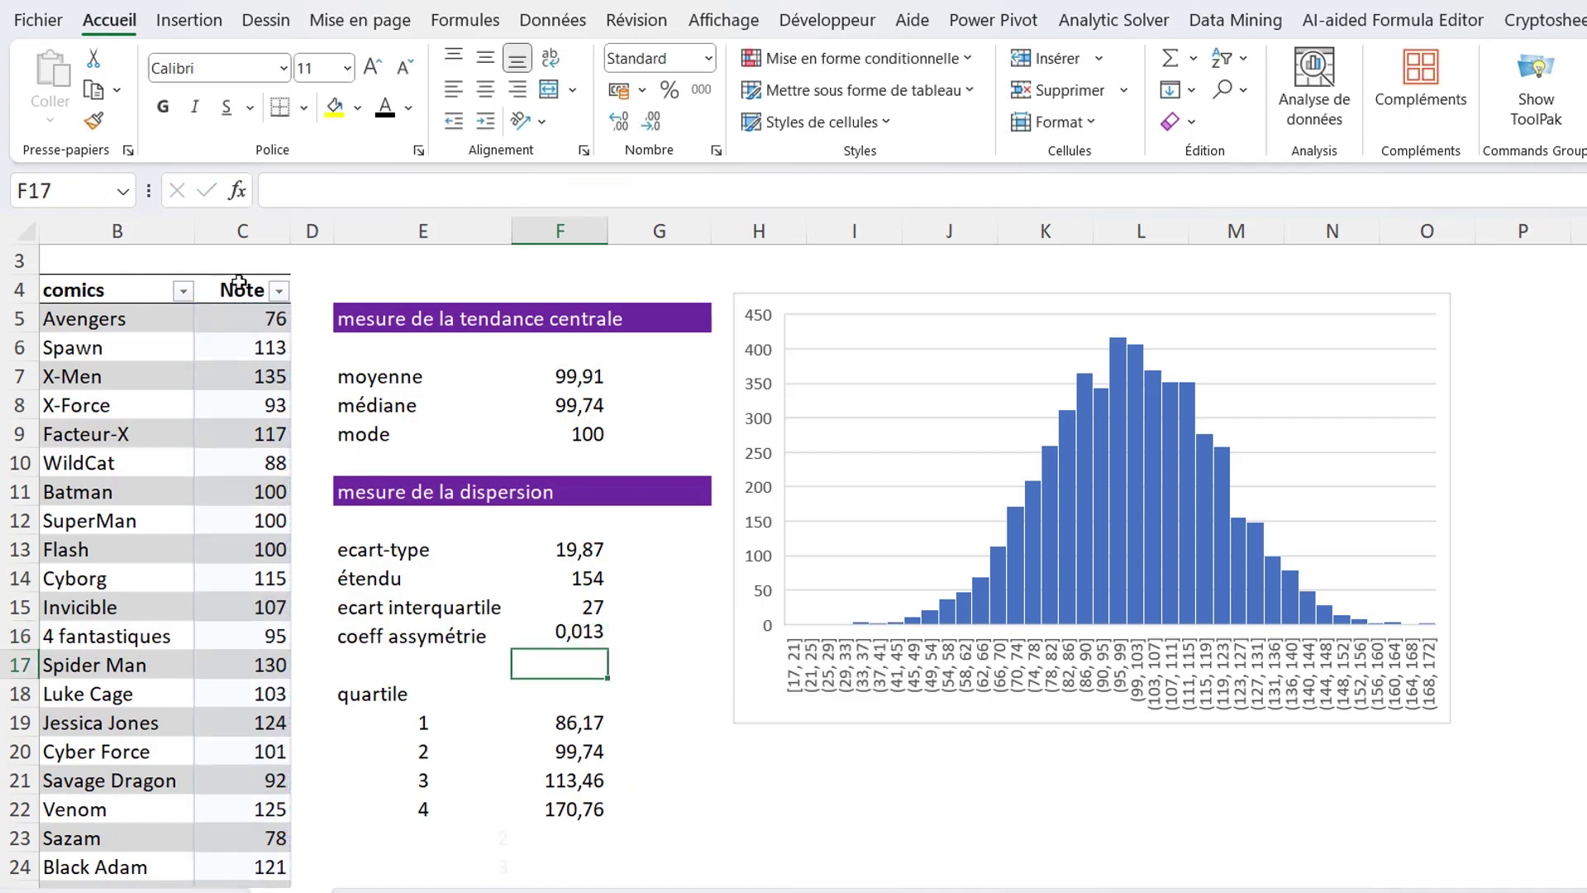